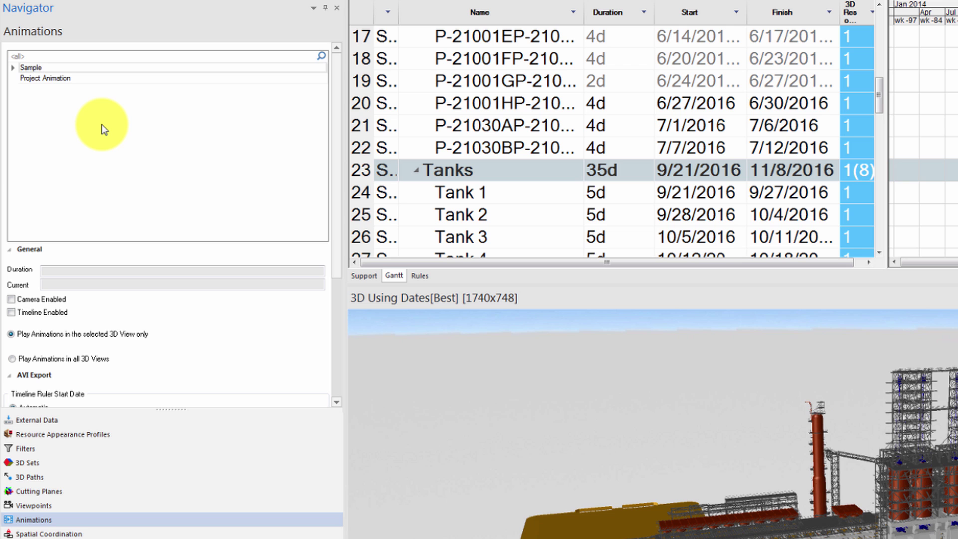
# Name the new animation Sample Animation and display the Animation Editor
pyautogui.click(157, 164)
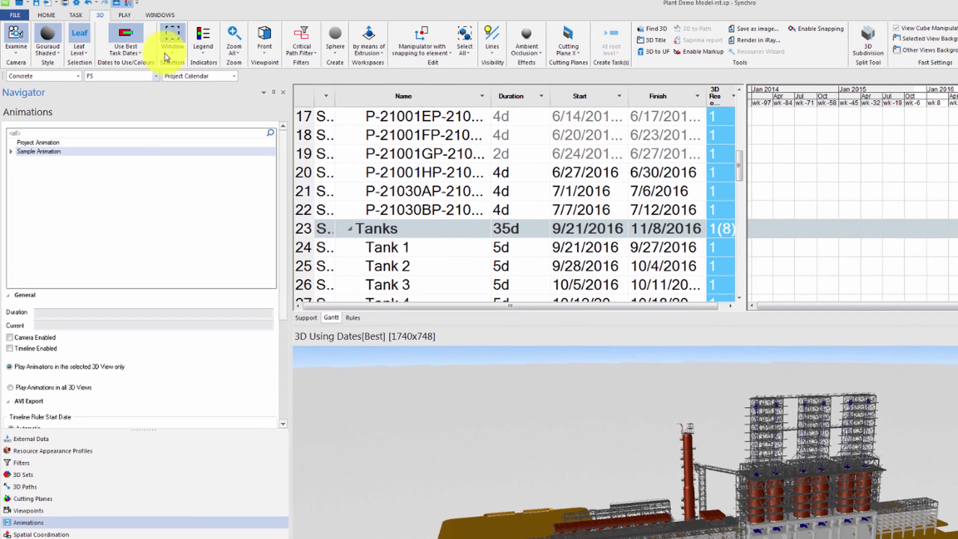
pyautogui.click(165, 20)
pyautogui.click(555, 41)
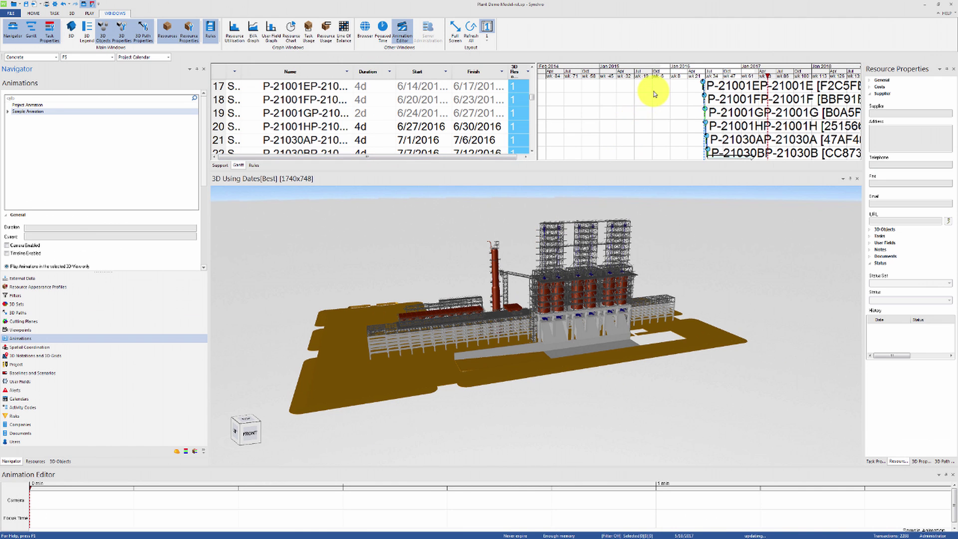
# Add focus time keyframes at 0 seconds for early November 2015 and at about 30 seconds for March 2017
pyautogui.click(660, 76)
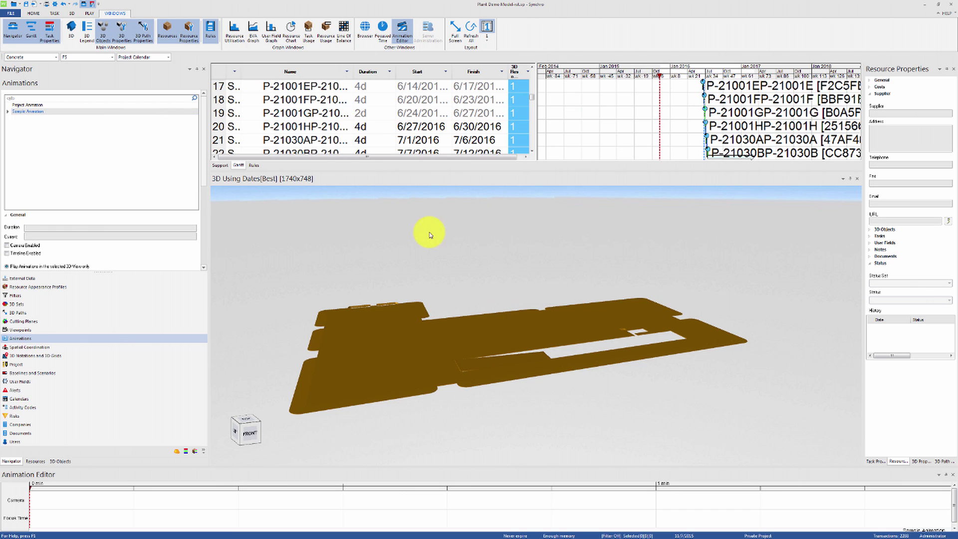
pyautogui.doubleClick(31, 519)
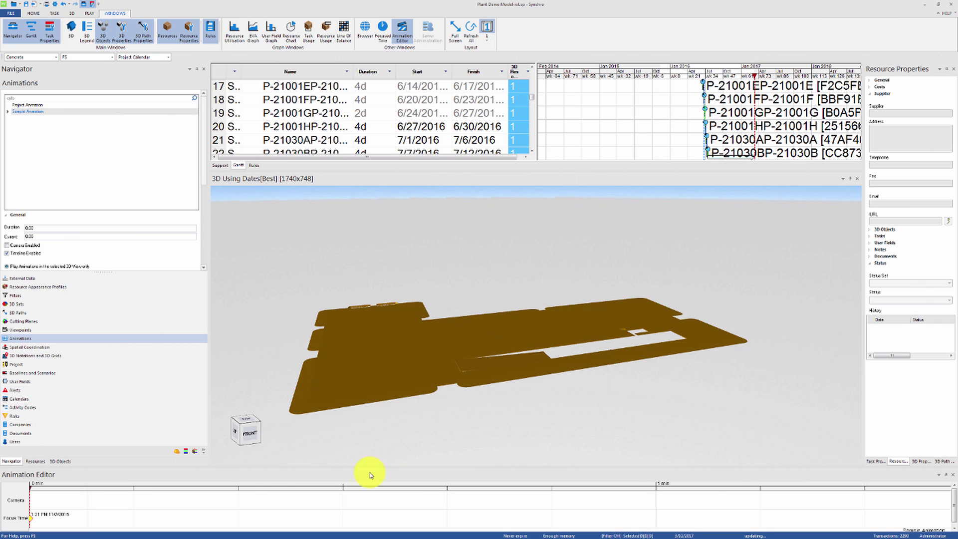
pyautogui.doubleClick(344, 517)
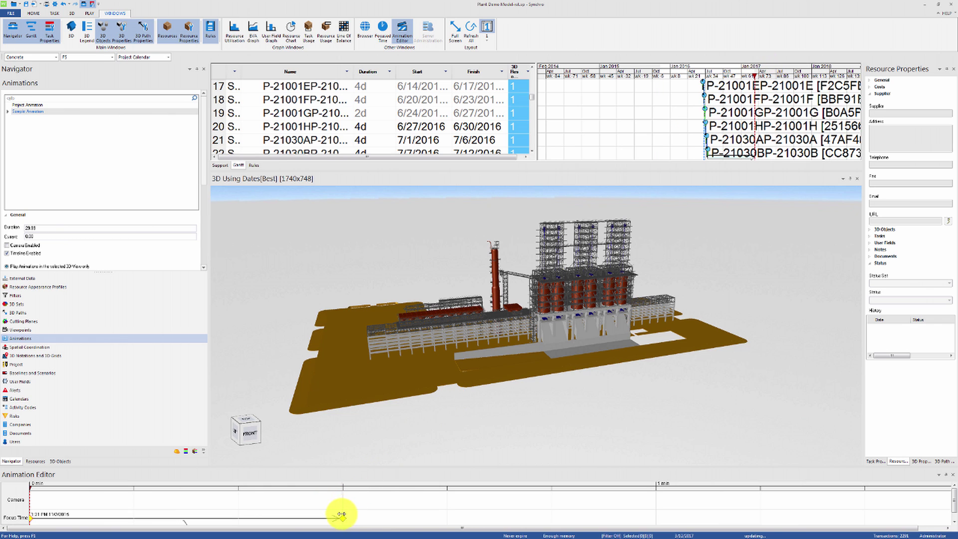
# Play the first few seconds of the animation to preview the construction sequence, and stop it
pyautogui.click(89, 14)
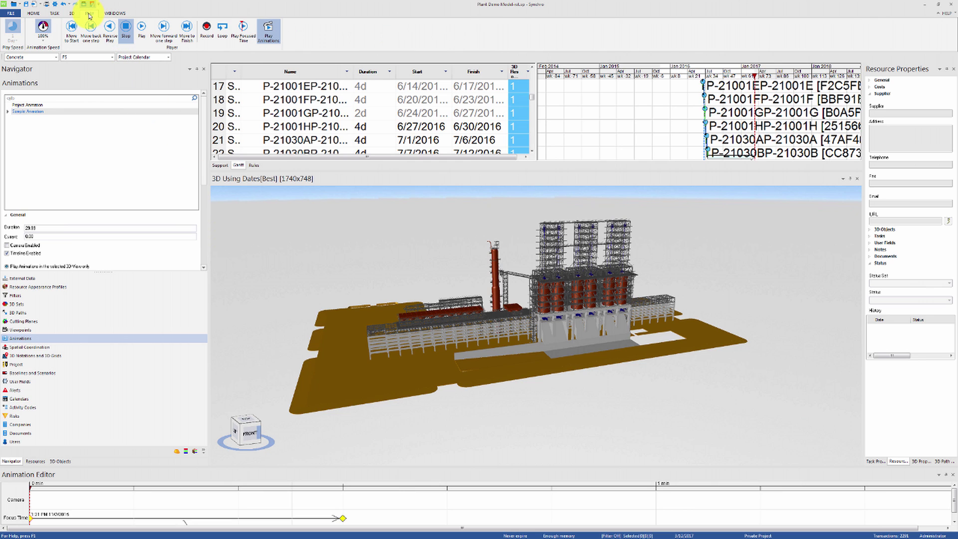
pyautogui.click(142, 31)
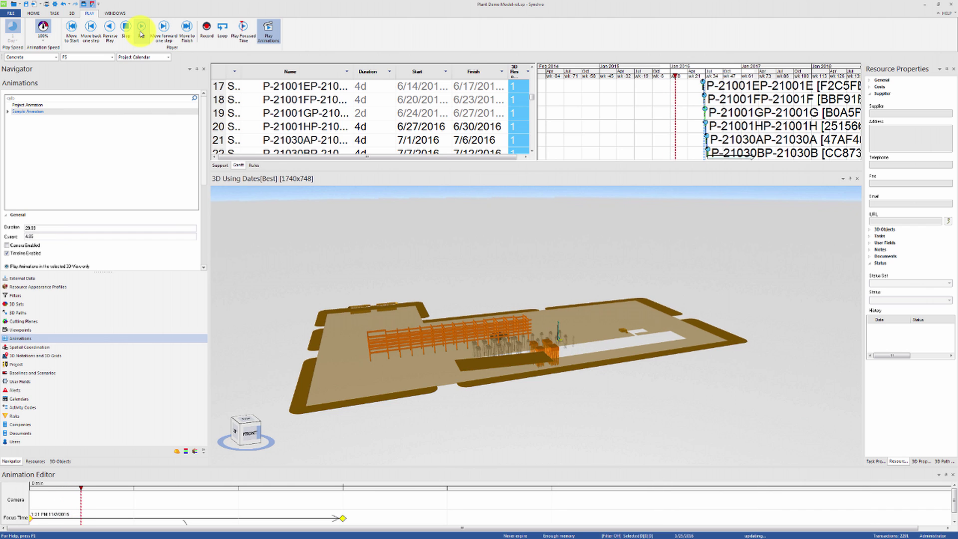
pyautogui.click(127, 28)
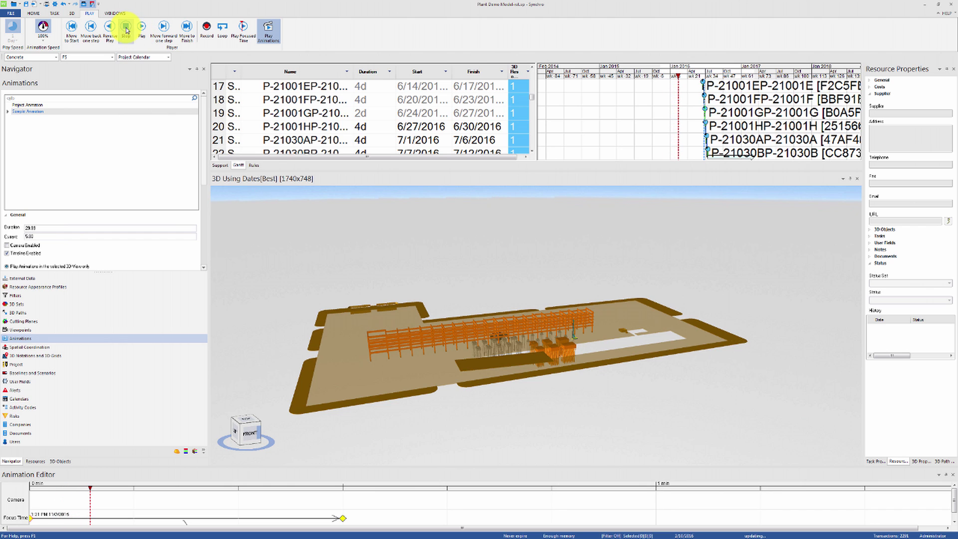
# Add camera keyframes at the start and, with the model orbited, at about 15 seconds, and preview the camera movement
pyautogui.click(32, 491)
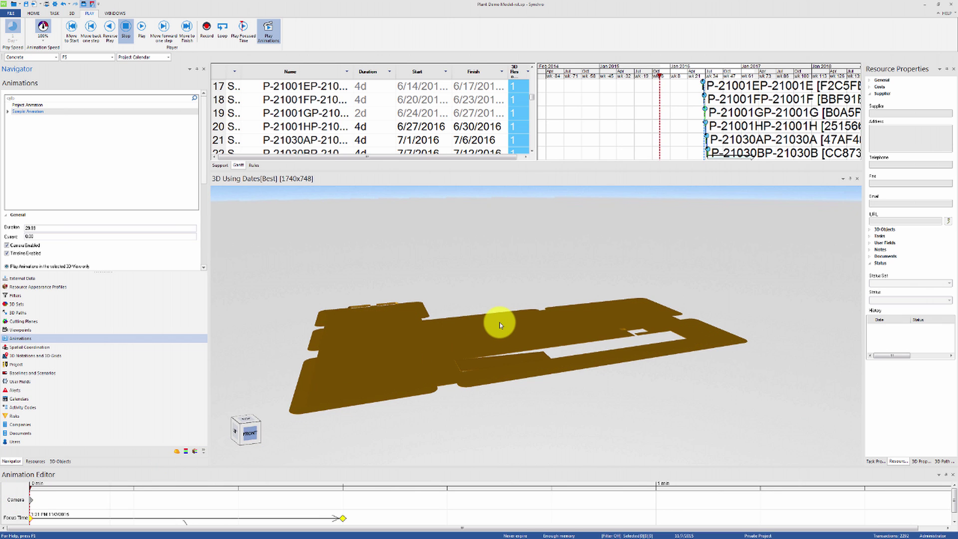
pyautogui.moveTo(500, 325); pyautogui.dragTo(458, 327, button='middle')
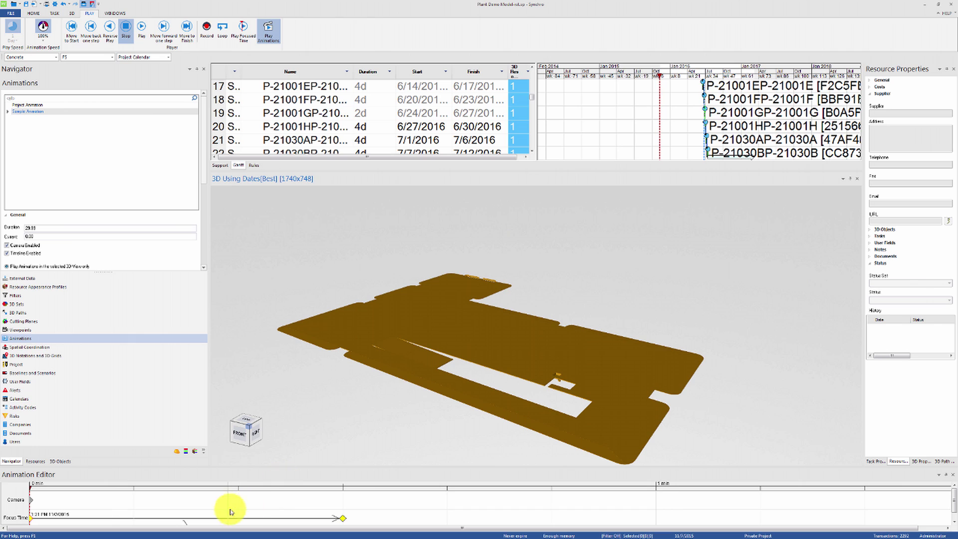
pyautogui.click(185, 500)
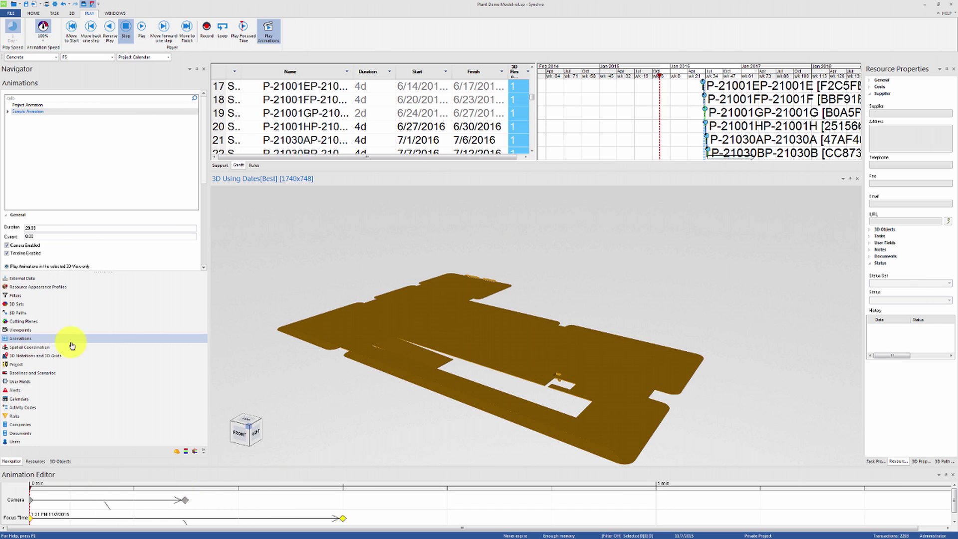
pyautogui.click(140, 28)
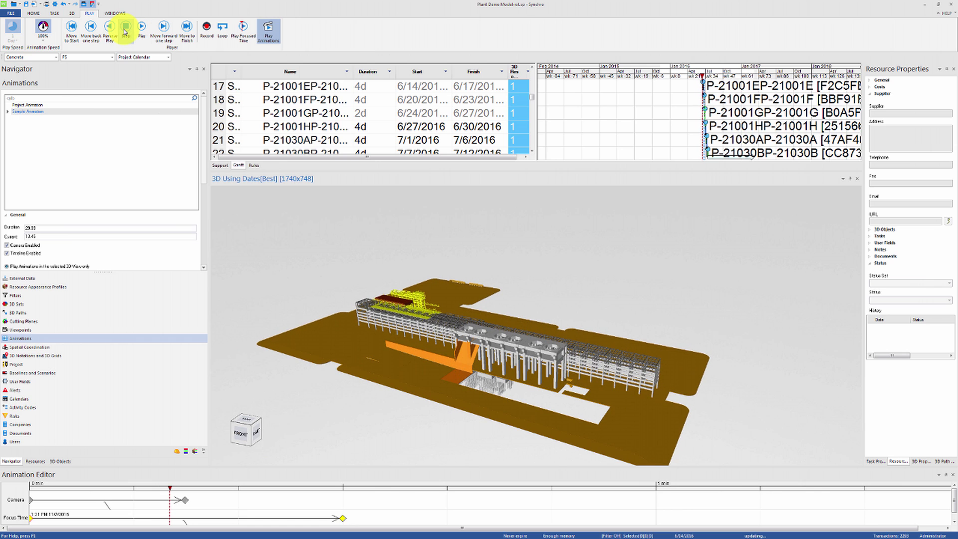
pyautogui.click(124, 31)
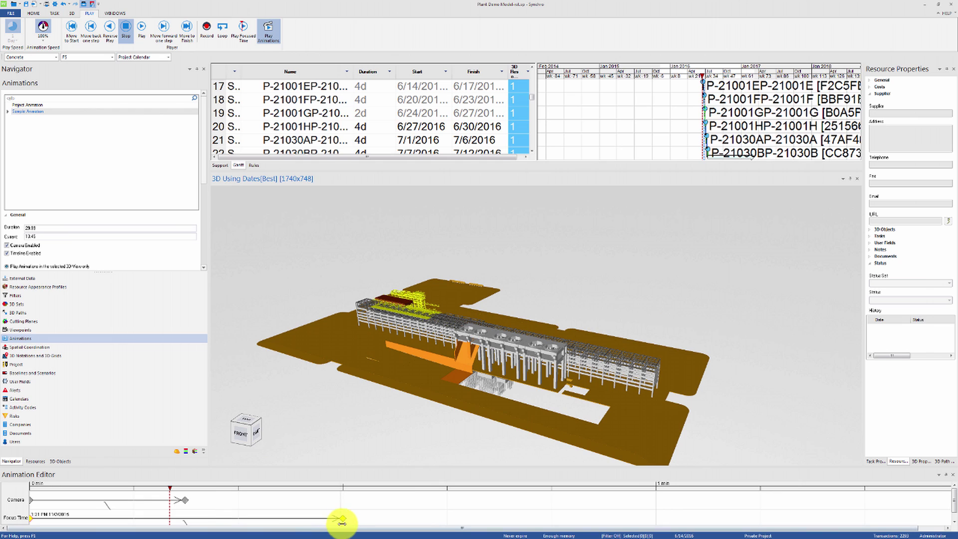
# Move the last focus time keyframe to about 15 seconds and replay the animation from the start
pyautogui.moveTo(337, 517); pyautogui.dragTo(184, 518)
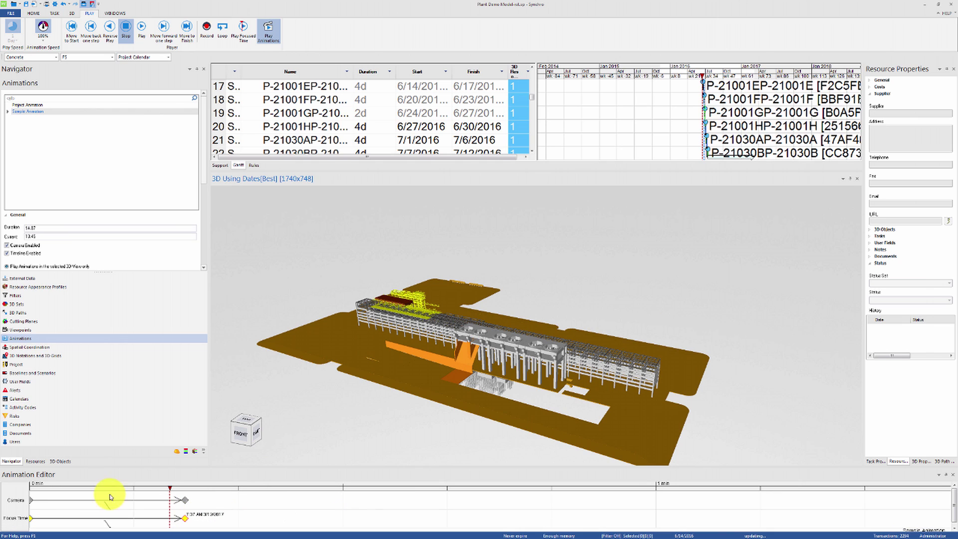
pyautogui.click(34, 488)
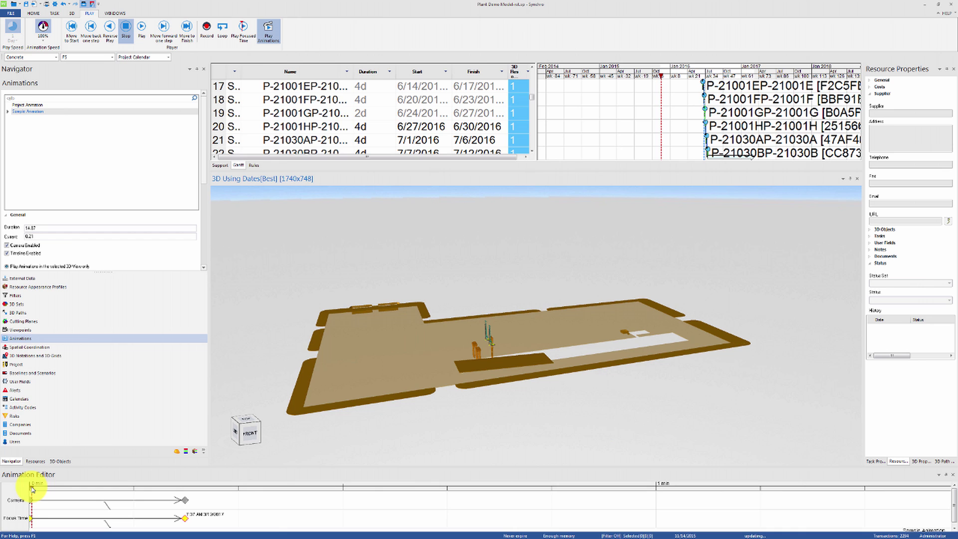
pyautogui.click(142, 29)
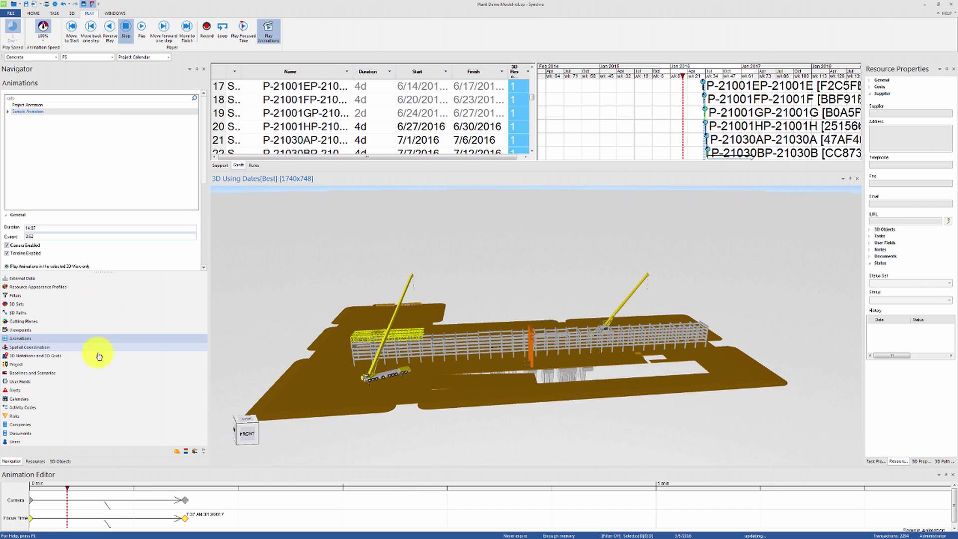
# Move the last focus time keyframe to about 29 seconds, place an intermediate one at about 5 seconds, and play the animation
pyautogui.moveTo(185, 518); pyautogui.dragTo(333, 519)
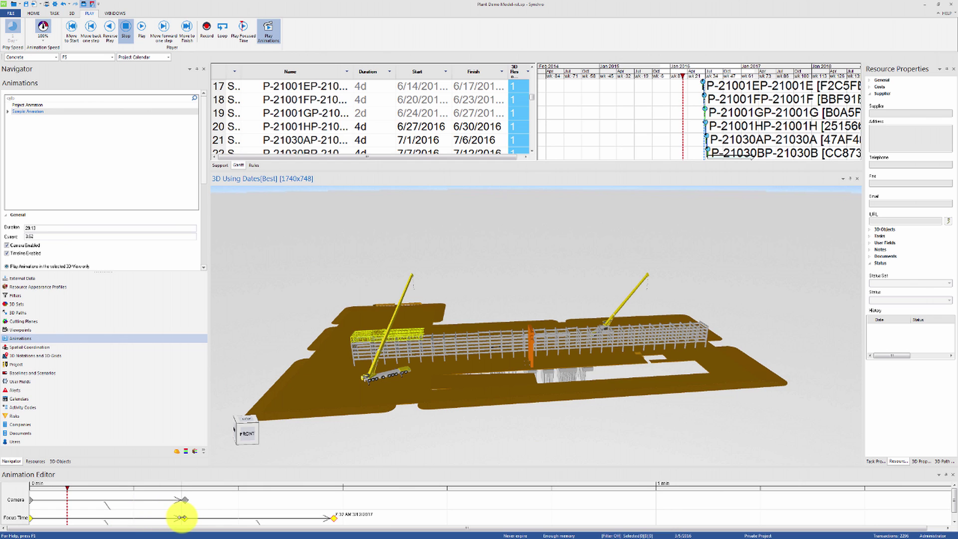
pyautogui.moveTo(174, 517); pyautogui.dragTo(84, 517)
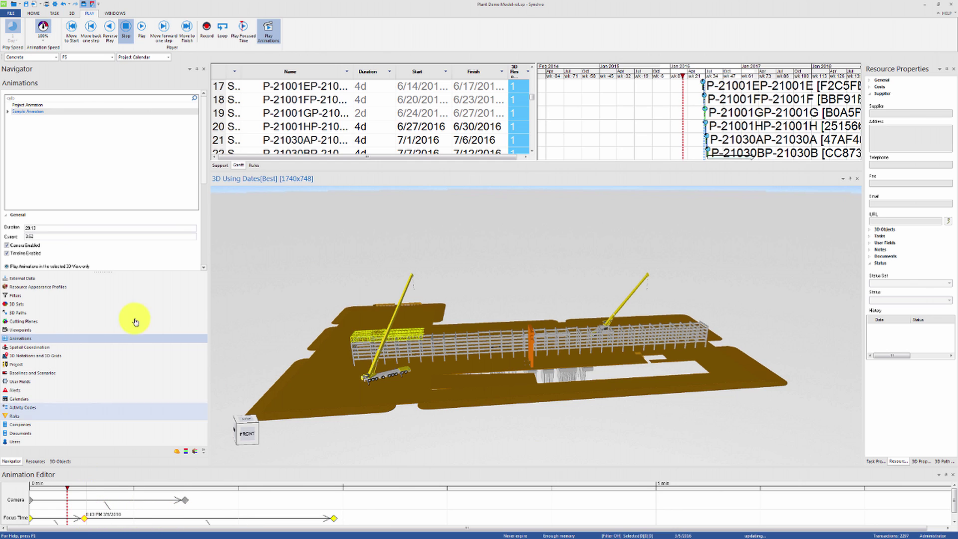
pyautogui.click(141, 27)
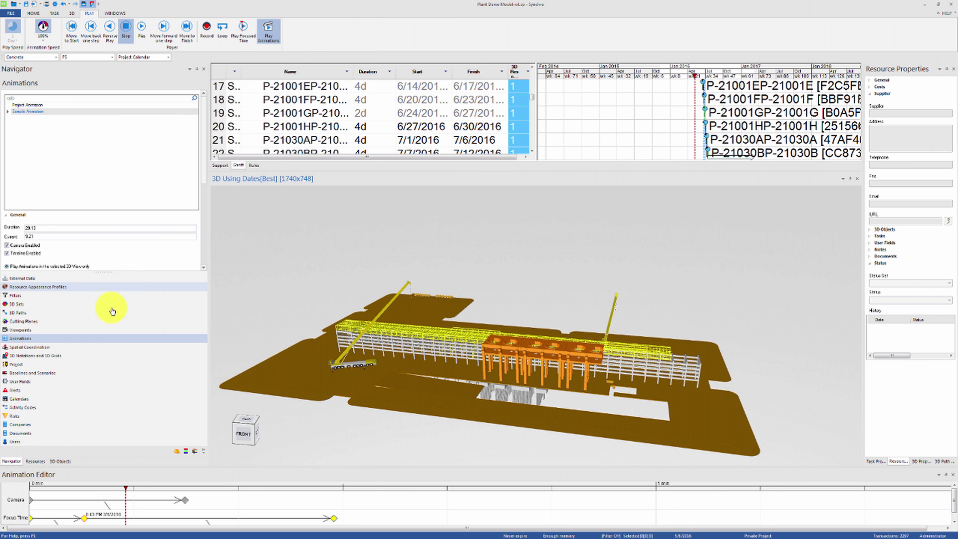
# Set the interpolation type of the focus time keyframe at about 5 seconds to Step
pyautogui.rightClick(84, 519)
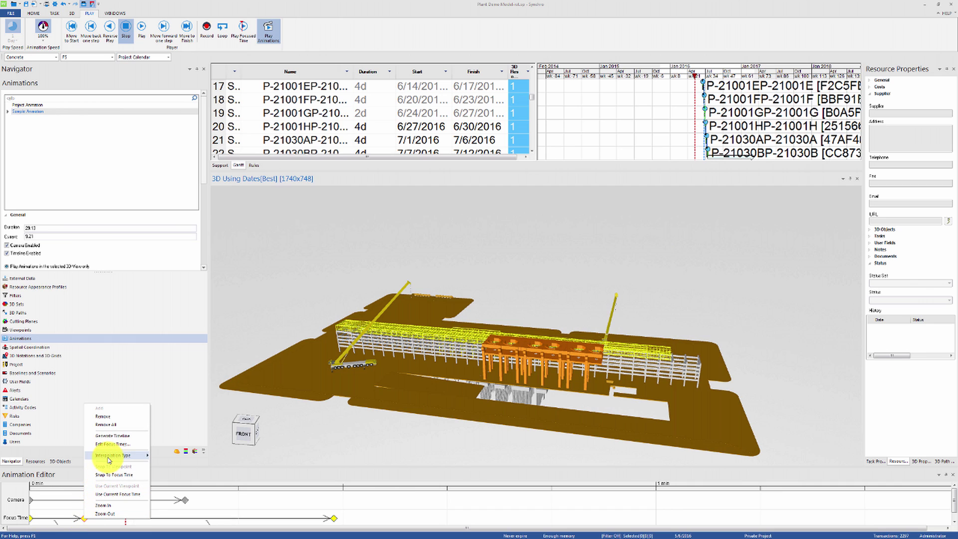
pyautogui.moveTo(109, 460)
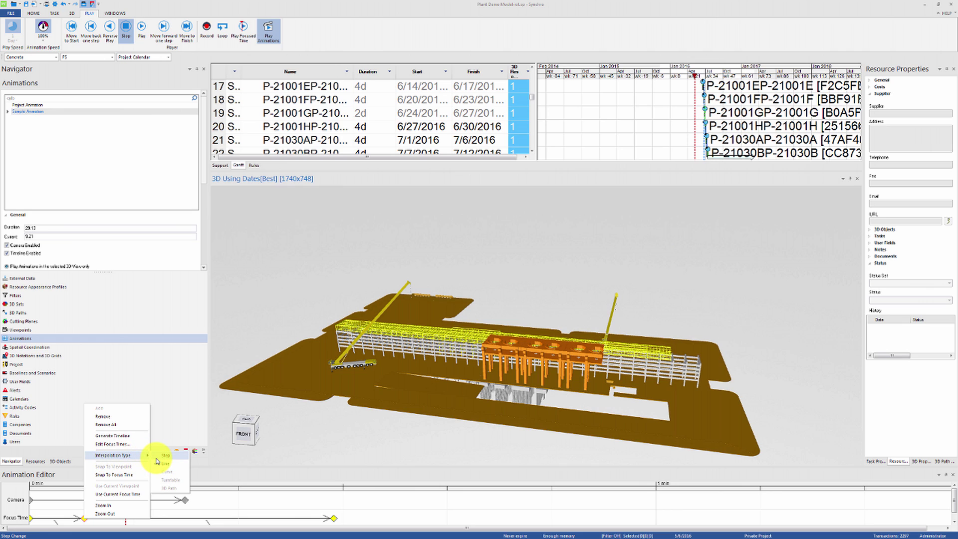
pyautogui.click(156, 456)
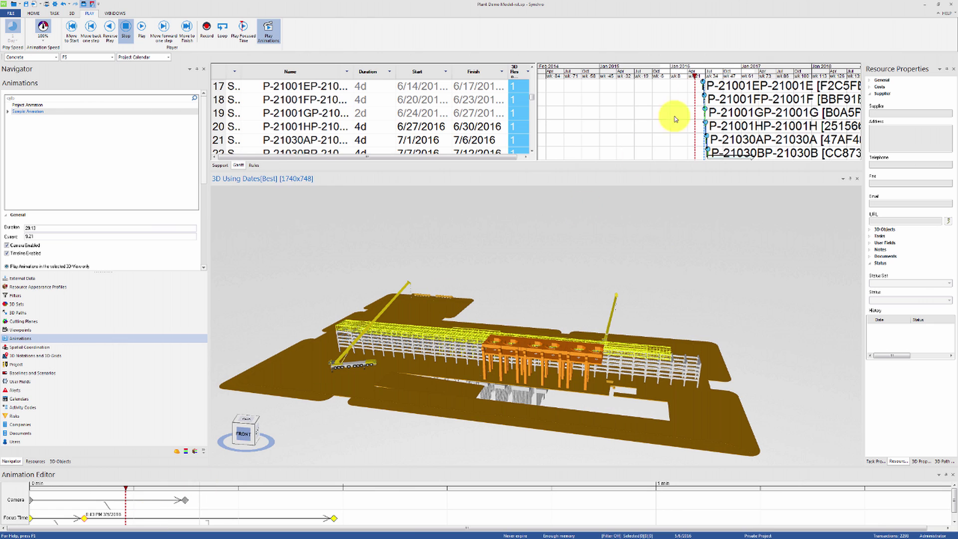
# Add a focus time keyframe for mid-September 2016 at about 10 seconds, and play the animation from about 4 seconds
pyautogui.click(719, 76)
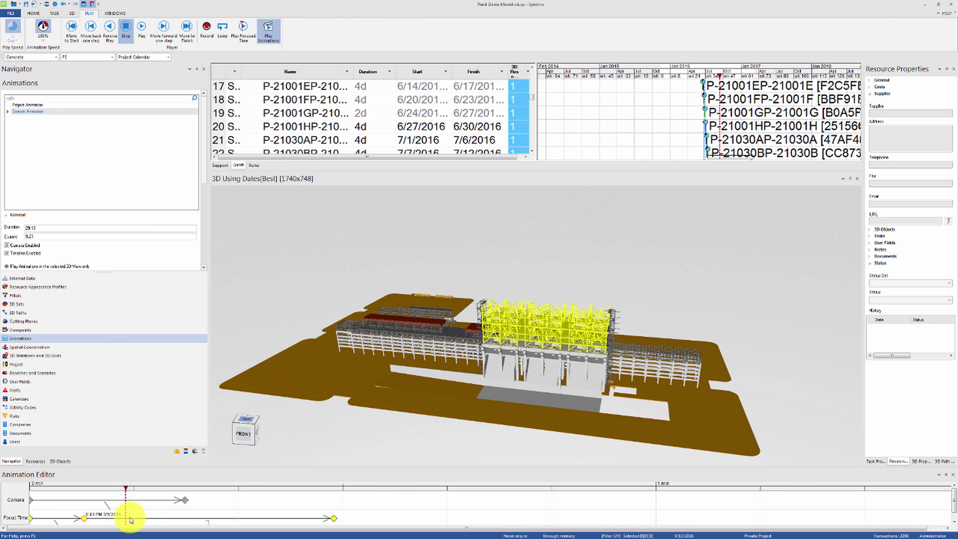
pyautogui.click(75, 493)
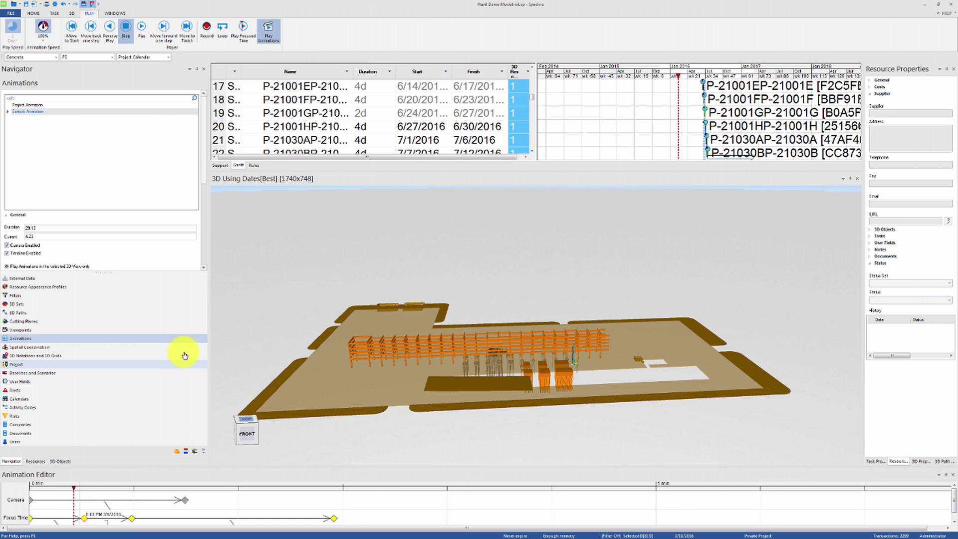
pyautogui.click(142, 26)
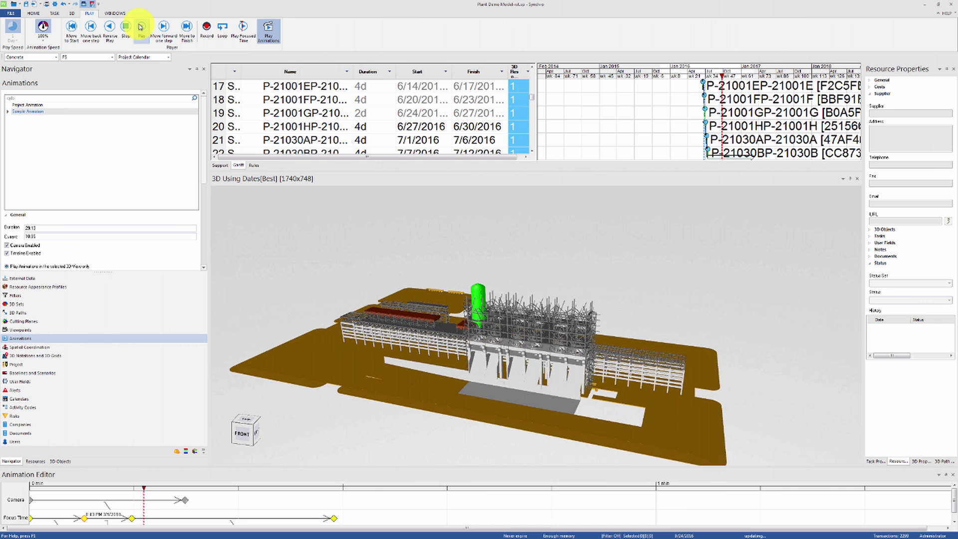
# Remove the two intermediate focus time keyframes, at about 10 and 5 seconds
pyautogui.rightClick(131, 522)
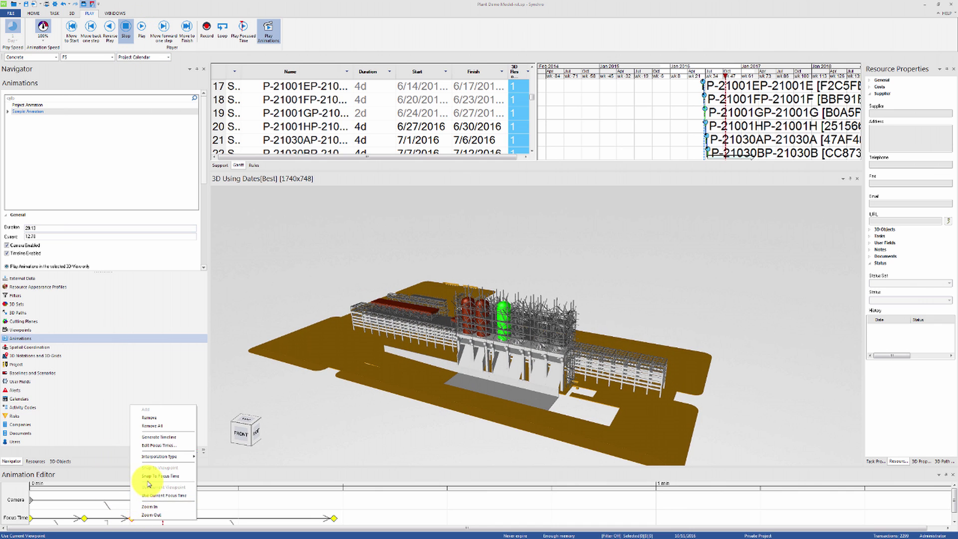
pyautogui.click(156, 421)
pyautogui.rightClick(84, 518)
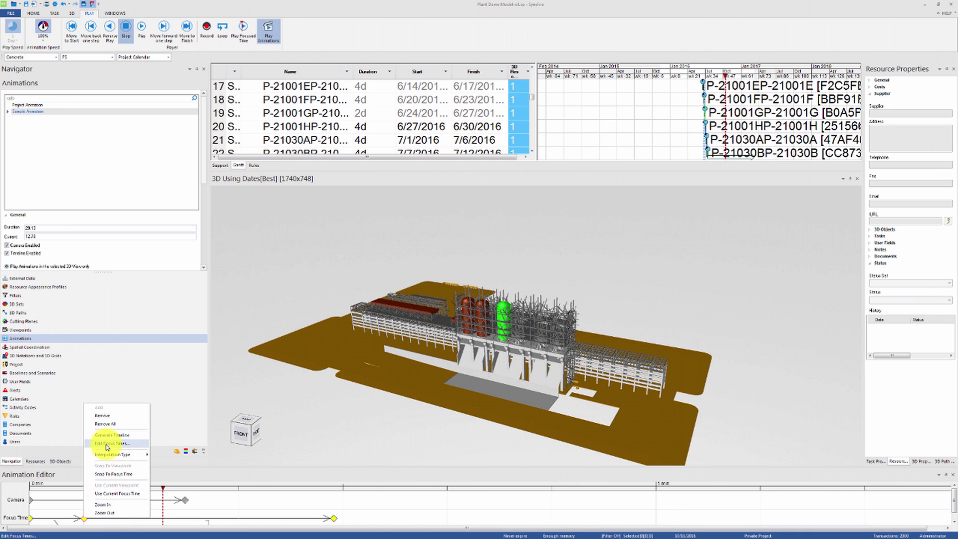
pyautogui.click(99, 425)
# Move the second camera keyframe to about 10 seconds and add a close-up camera keyframe of the vessels at about 13 seconds
pyautogui.moveTo(171, 500); pyautogui.dragTo(133, 498)
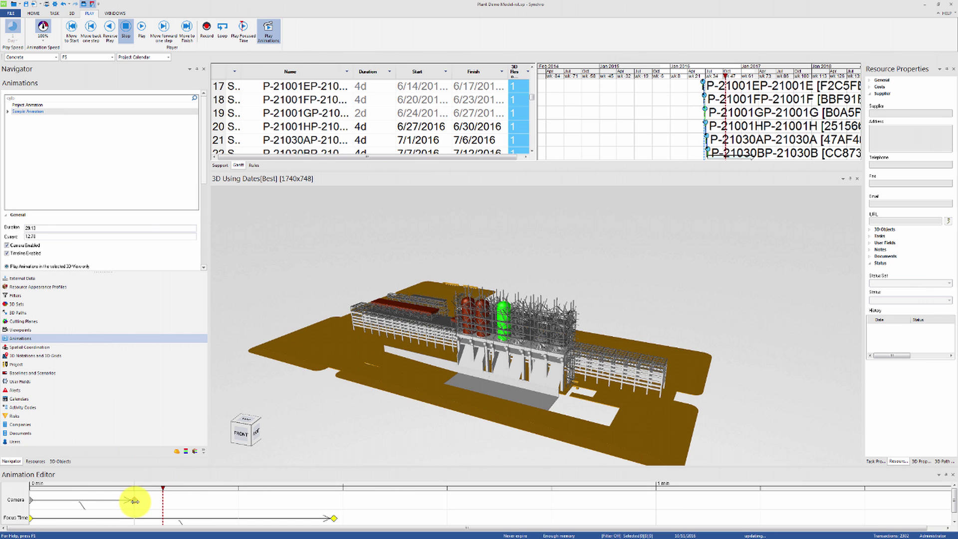
pyautogui.click(506, 322)
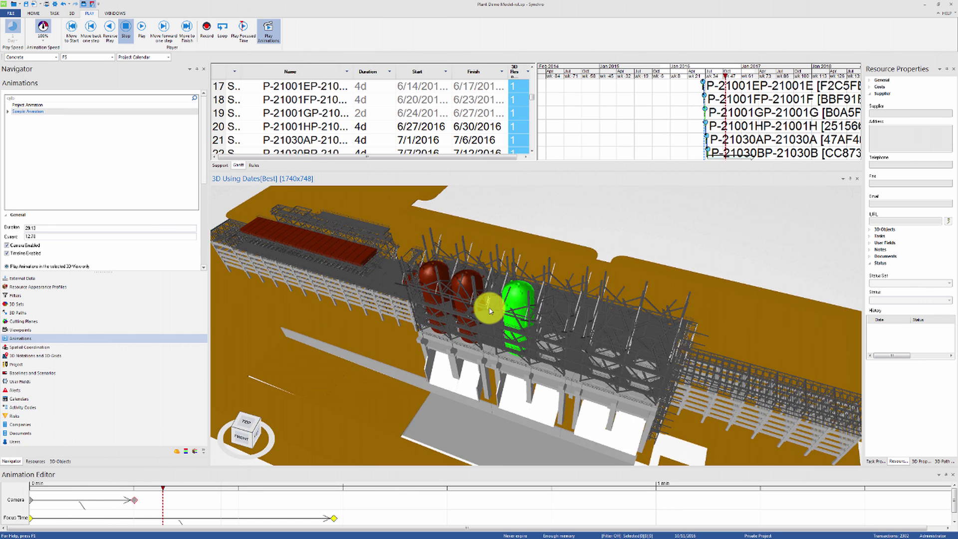
pyautogui.click(150, 514)
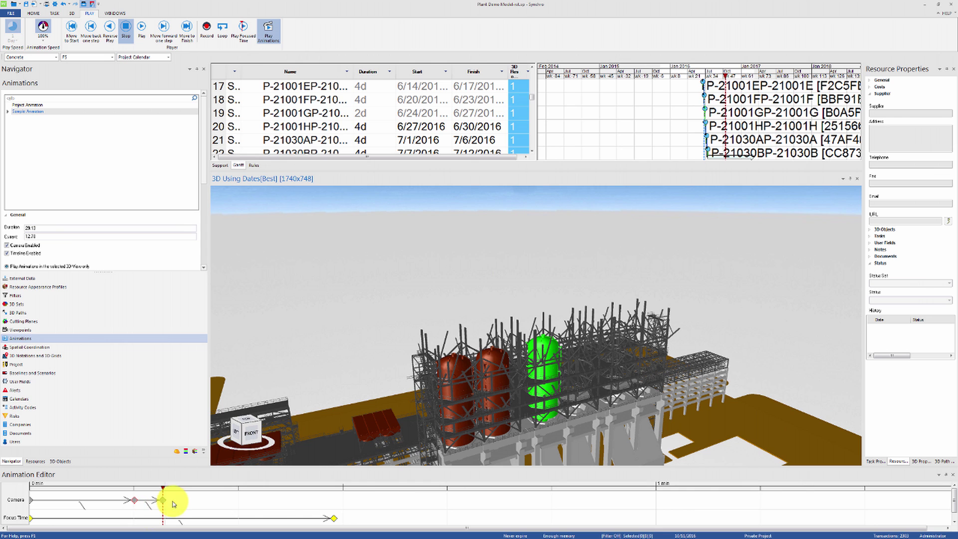
# Add a camera keyframe with a rotated close-up view at about 29 seconds and preview the animation
pyautogui.moveTo(553, 351); pyautogui.dragTo(487, 354)
pyautogui.click(323, 498)
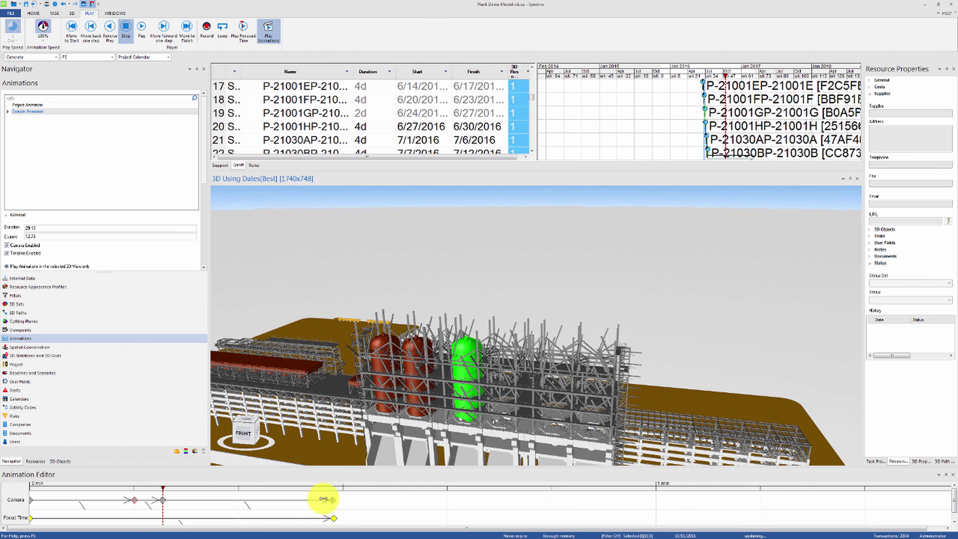
pyautogui.click(141, 38)
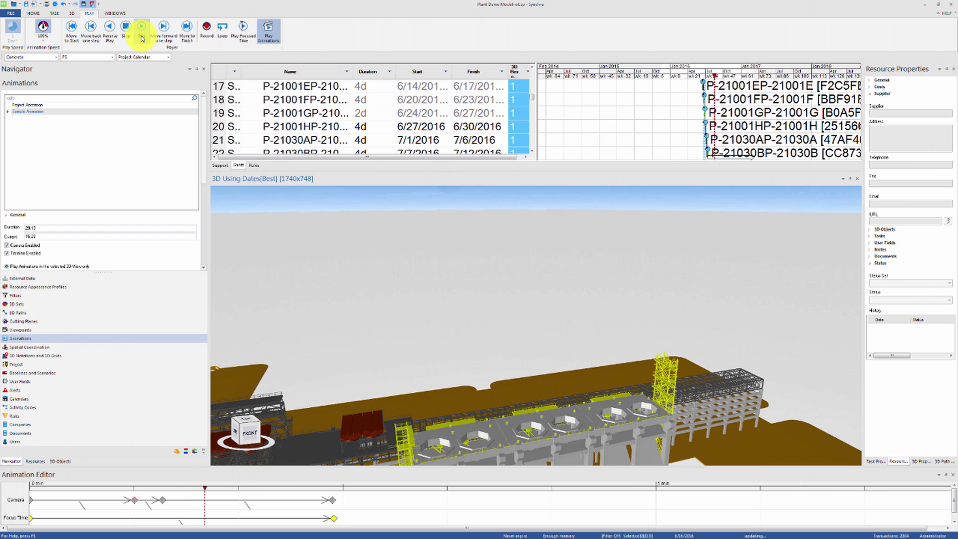
pyautogui.click(129, 31)
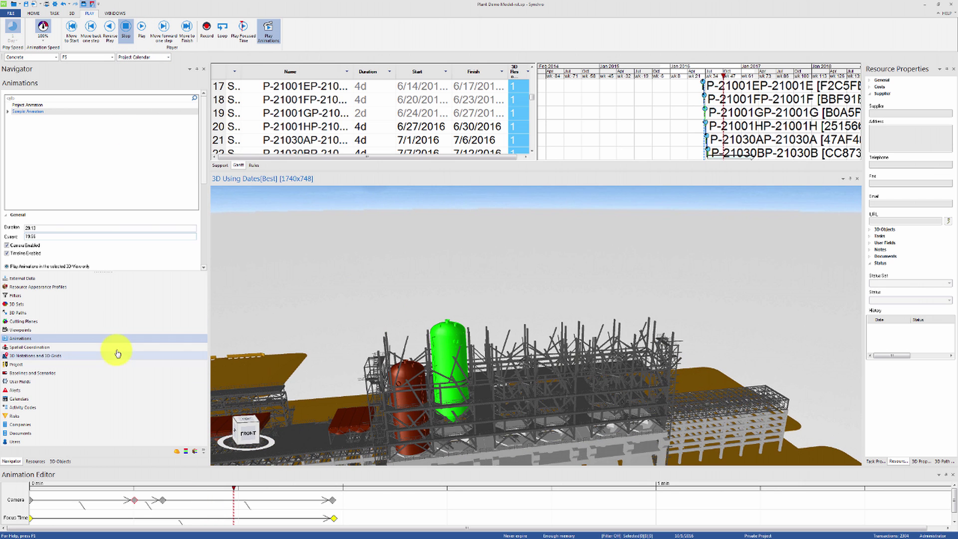
# Set the interpolation type of the camera keyframe at about 10 seconds to Step and move the playhead just before it
pyautogui.rightClick(136, 500)
pyautogui.moveTo(166, 442)
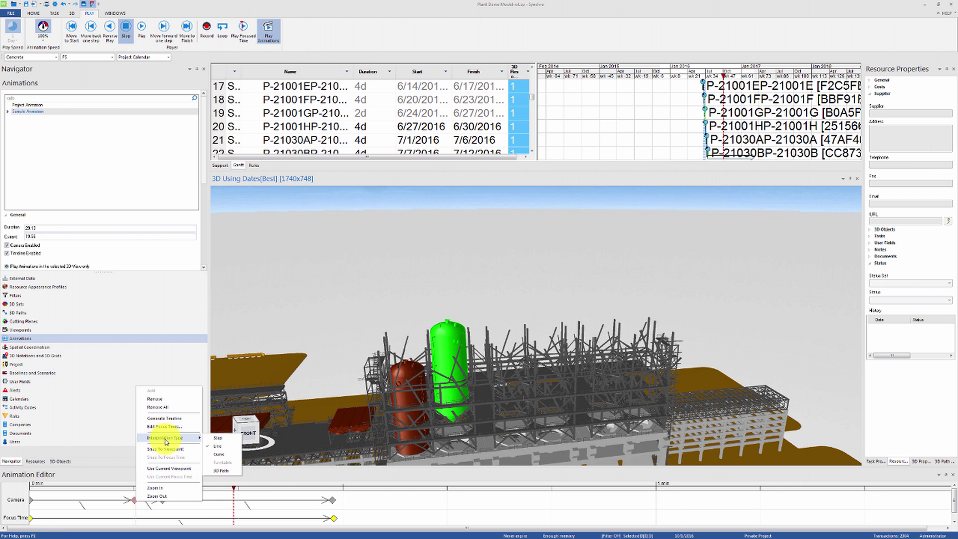
pyautogui.click(217, 438)
pyautogui.click(132, 488)
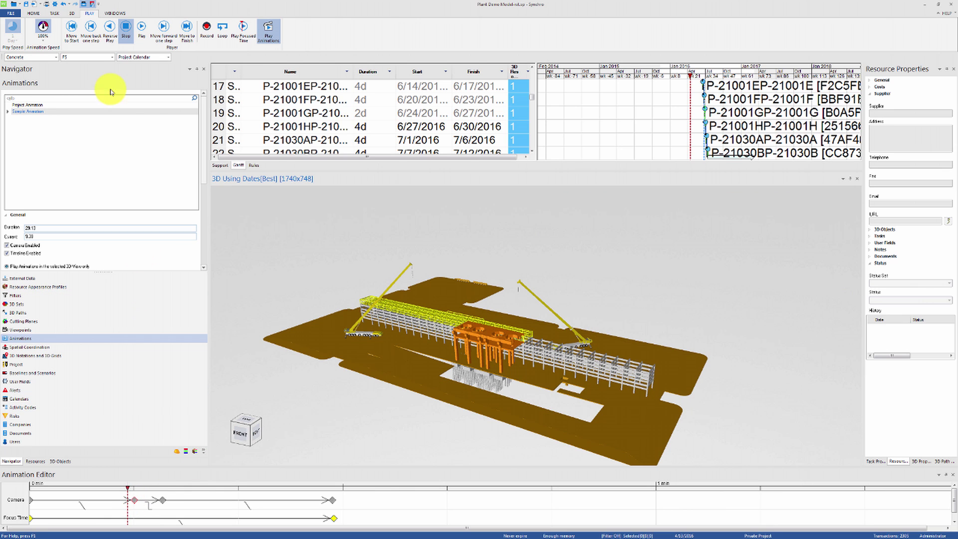
# Preview the camera transition at about 10 seconds, change that camera keyframe's interpolation type to Curve, and preview the result from just before it
pyautogui.click(141, 29)
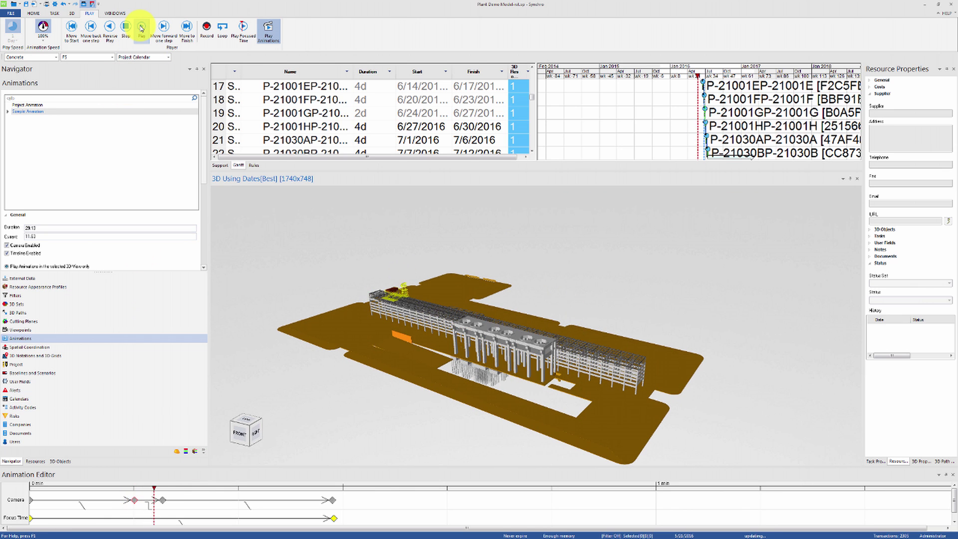
pyautogui.click(126, 27)
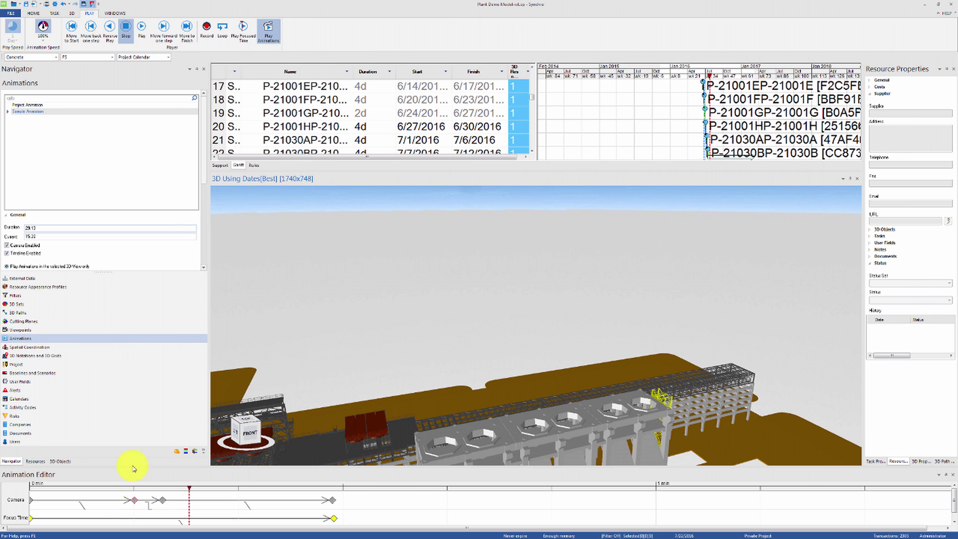
pyautogui.rightClick(134, 499)
pyautogui.moveTo(160, 437)
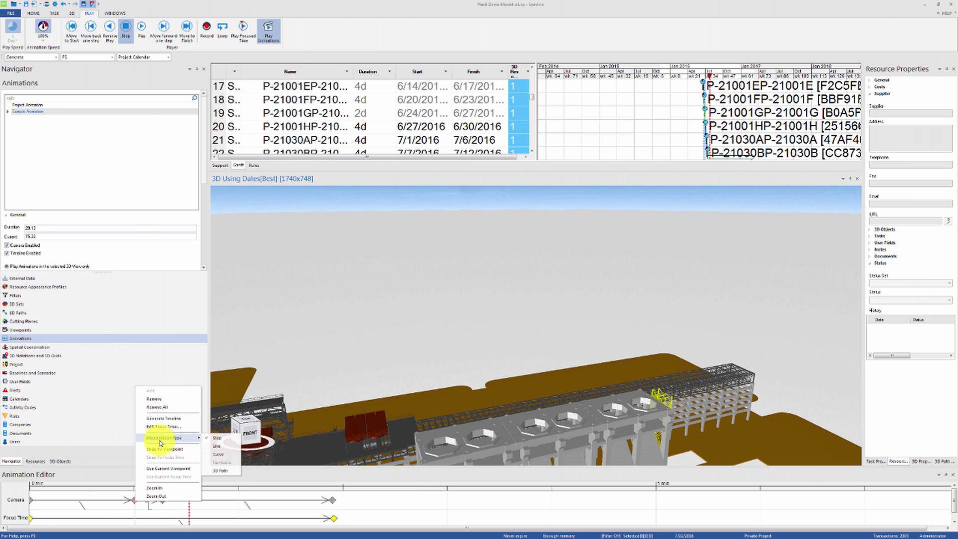
pyautogui.click(220, 456)
pyautogui.click(135, 499)
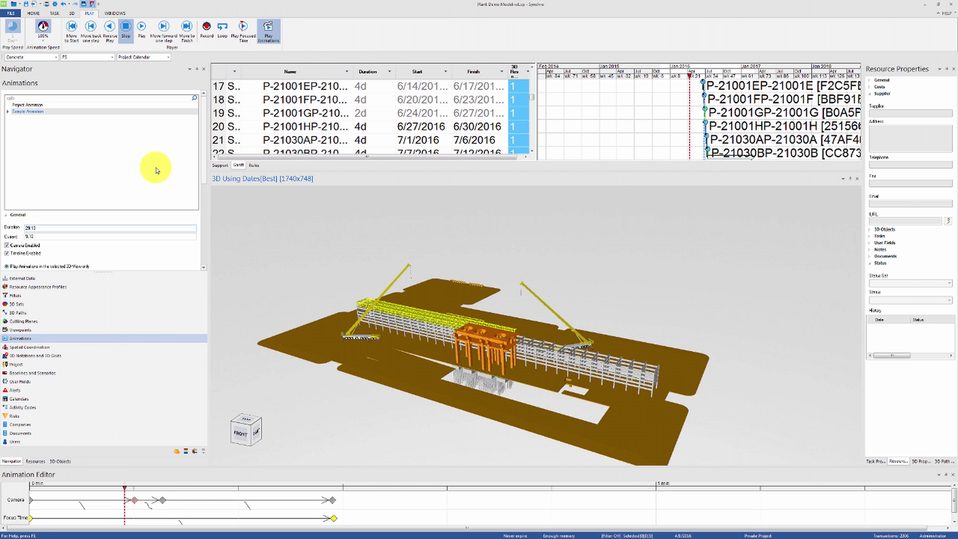
pyautogui.click(144, 30)
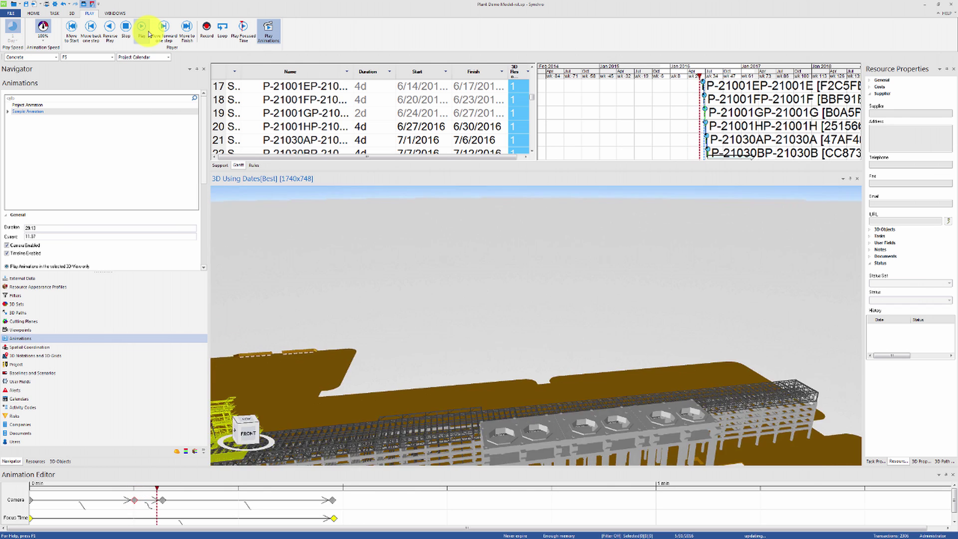
pyautogui.click(135, 499)
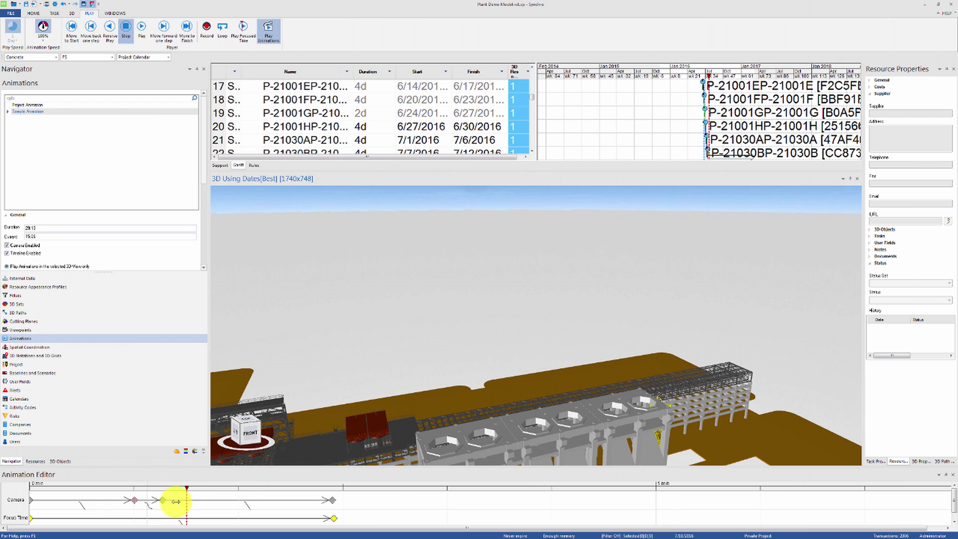
# Move the playhead to the last camera keyframe at about 29 seconds and select a 3D object in the middle tower
pyautogui.rightClick(331, 501)
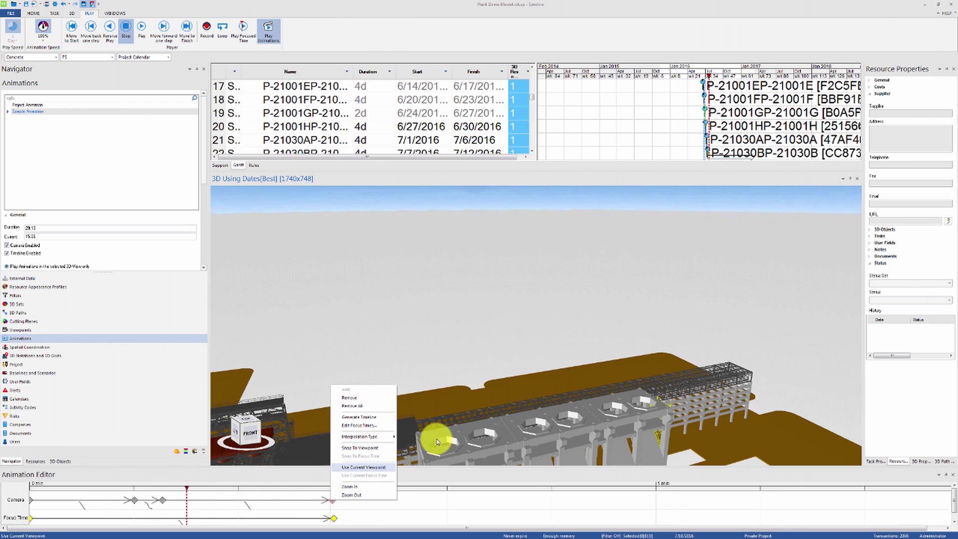
pyautogui.press('Escape')
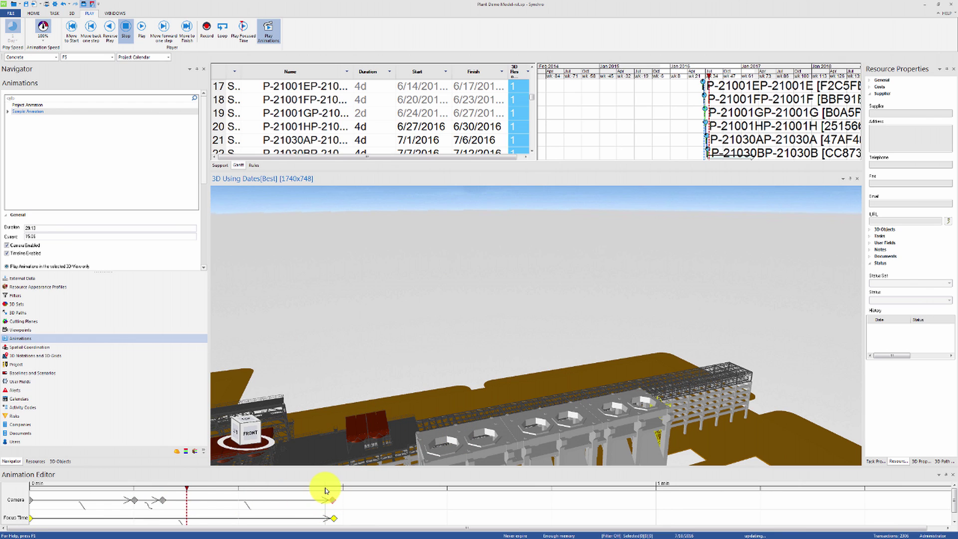
pyautogui.click(330, 489)
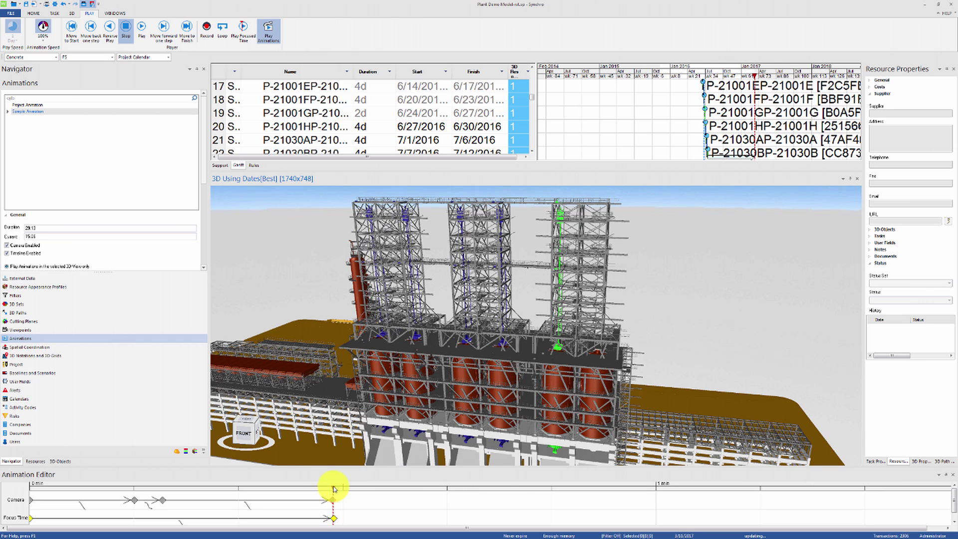
pyautogui.click(476, 268)
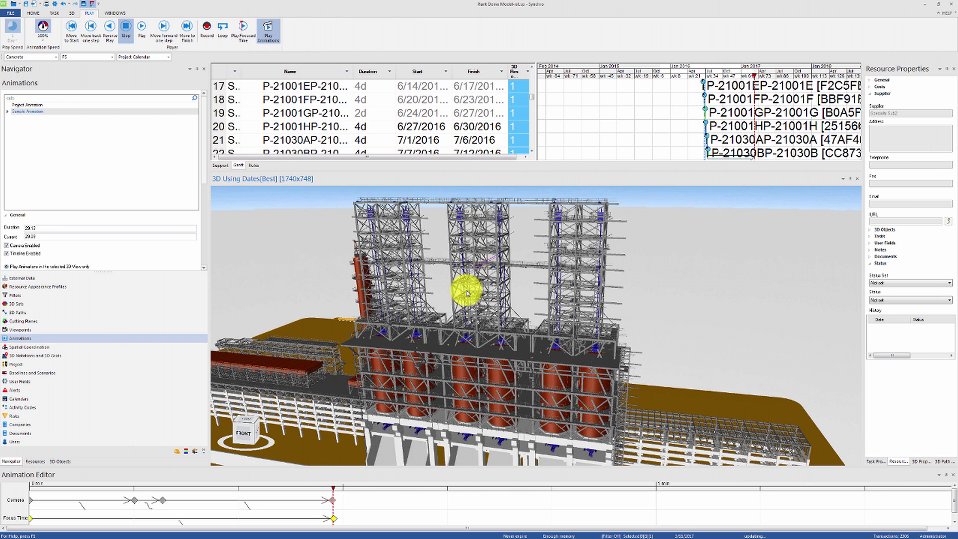
# Set the last camera keyframe's interpolation type to Turntable with a 360-degree clockwise rotation
pyautogui.rightClick(333, 502)
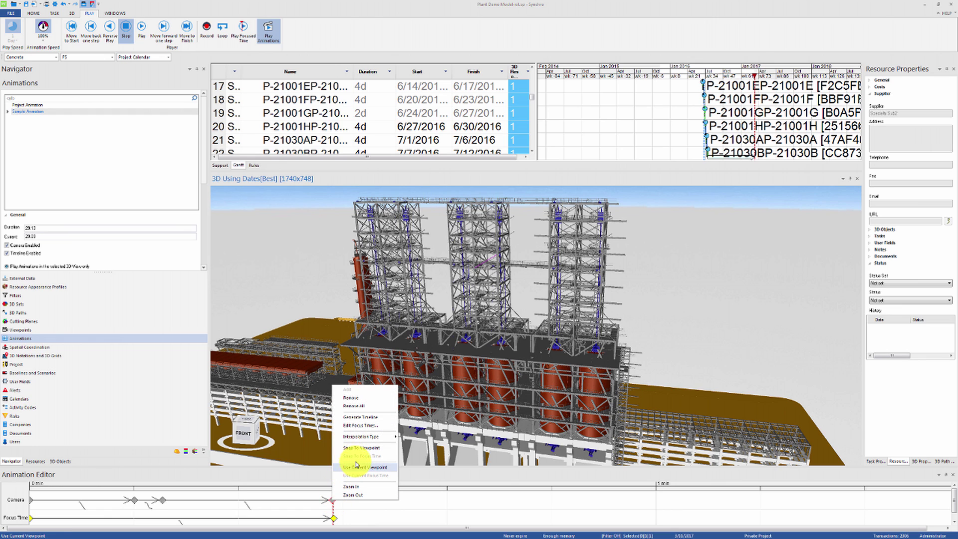
pyautogui.moveTo(380, 436)
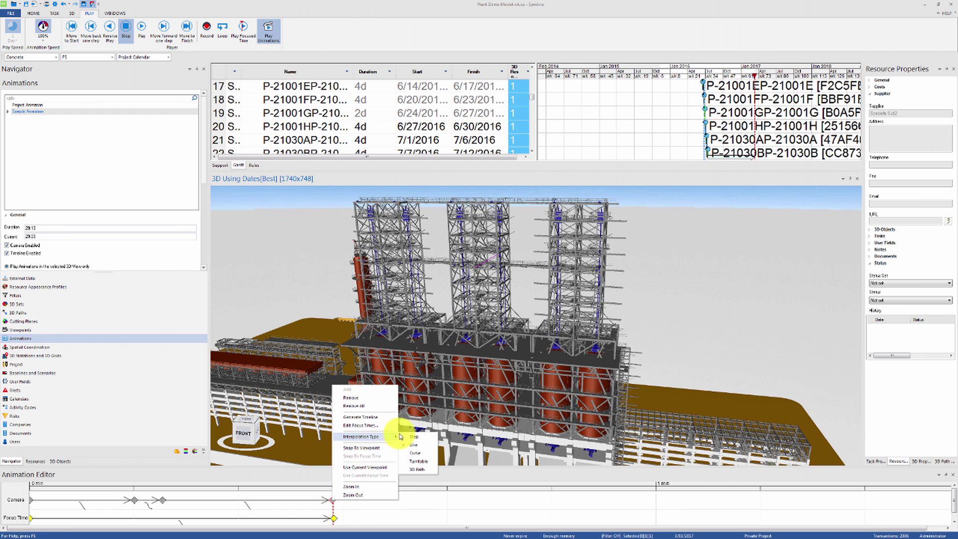
pyautogui.click(416, 461)
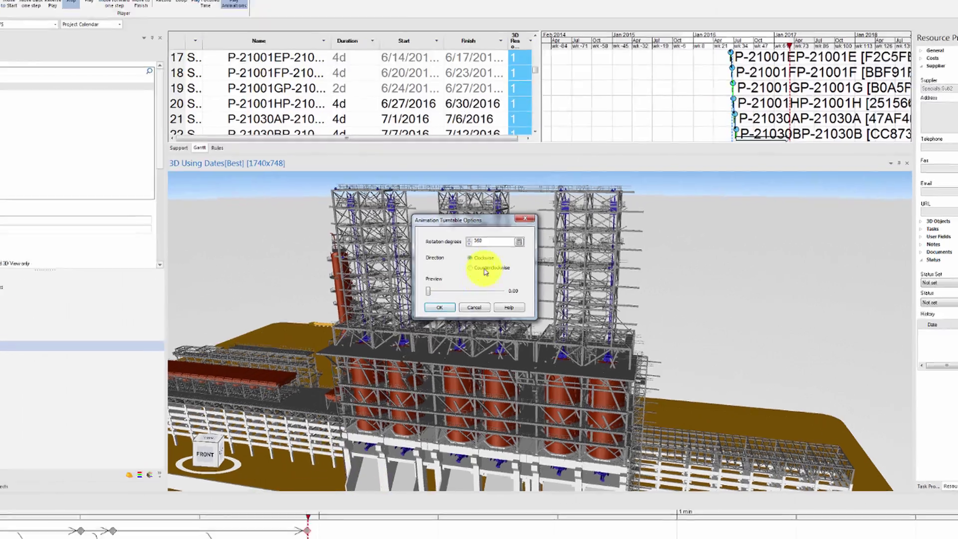
pyautogui.moveTo(427, 291); pyautogui.dragTo(316, 302)
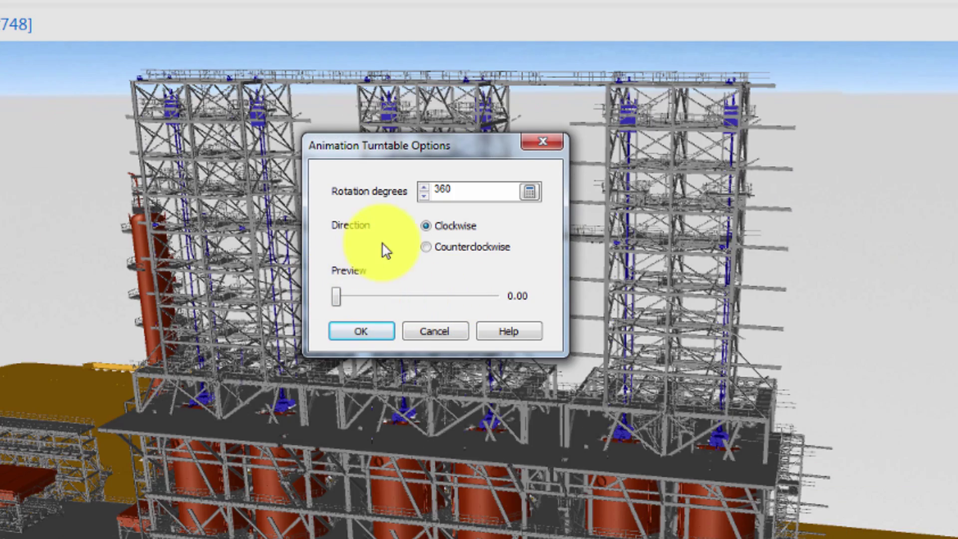
pyautogui.click(428, 215)
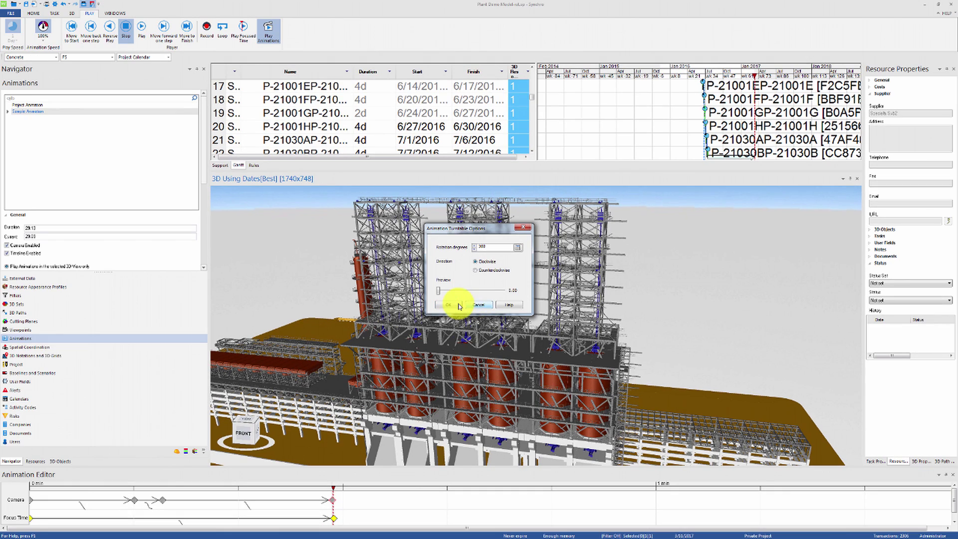
pyautogui.click(459, 306)
# Move the turntable's end camera keyframe to about 42 seconds and preview the rotation from about 28 seconds
pyautogui.moveTo(325, 490); pyautogui.dragTo(470, 499)
pyautogui.click(322, 491)
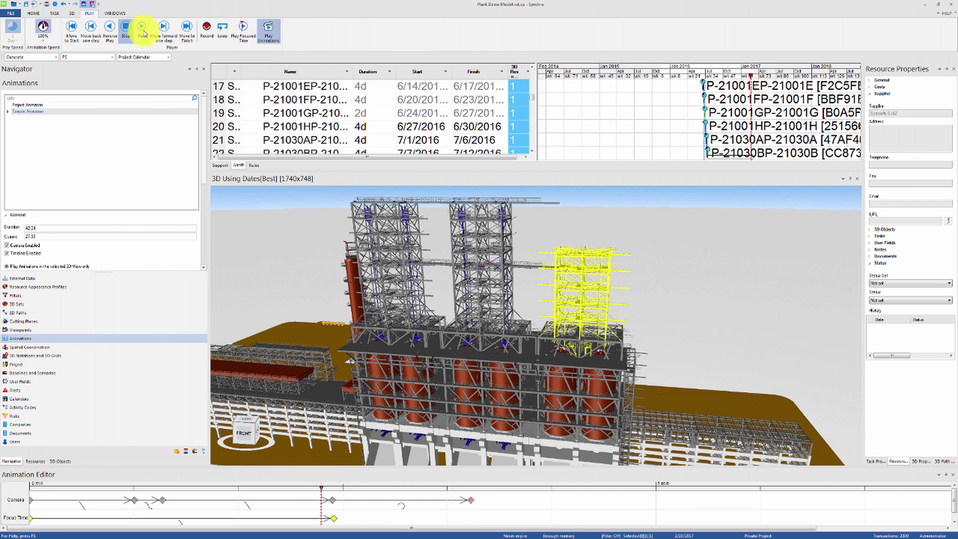
pyautogui.click(143, 30)
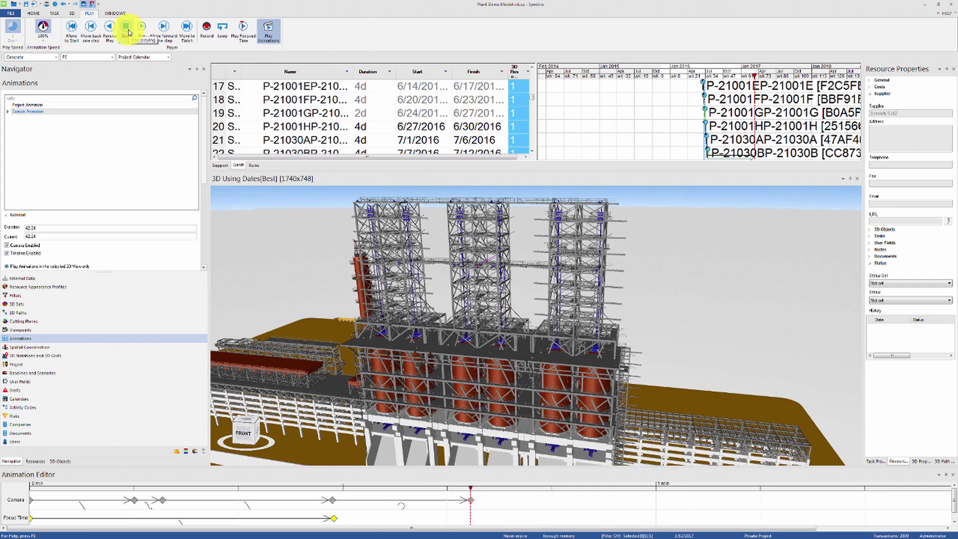
pyautogui.click(126, 29)
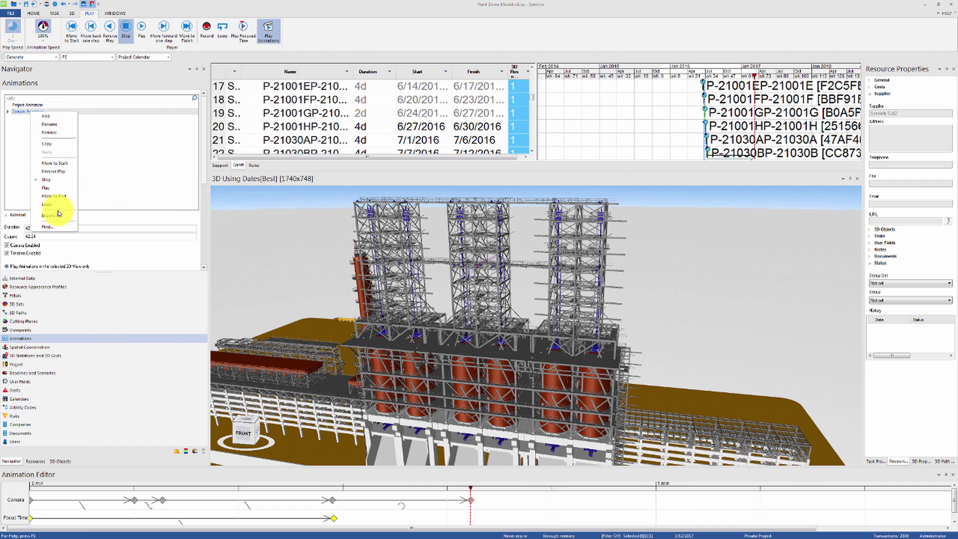
# Start exporting the Sample Animation with 3D objects unselected, as a 30 fps video instead of an image sequence, using the Xvid MPEG-4 Codec
pyautogui.click(59, 216)
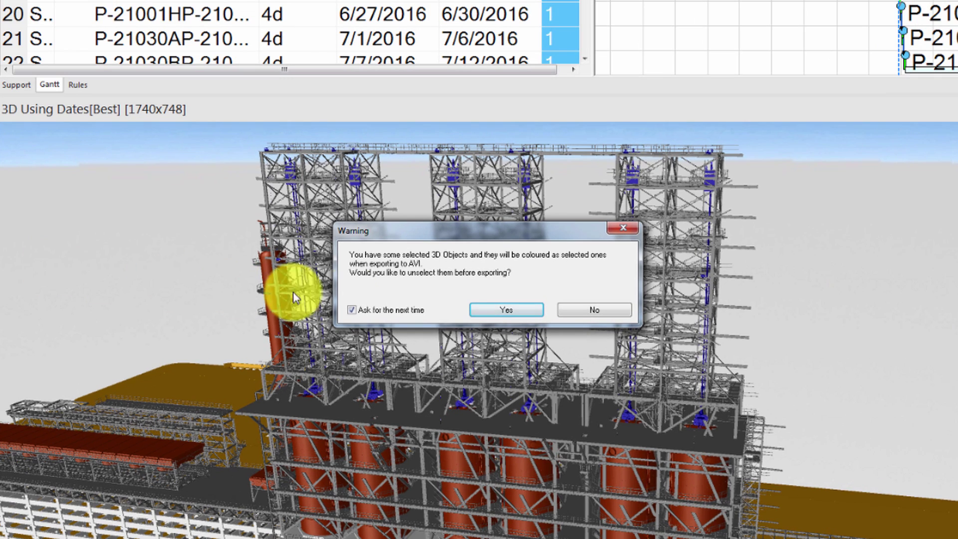
pyautogui.click(482, 309)
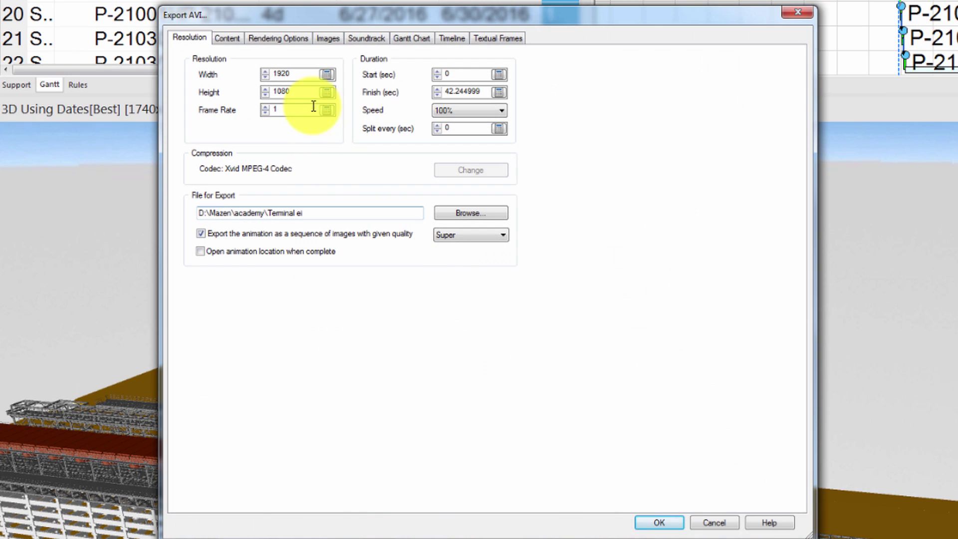
pyautogui.doubleClick(291, 74)
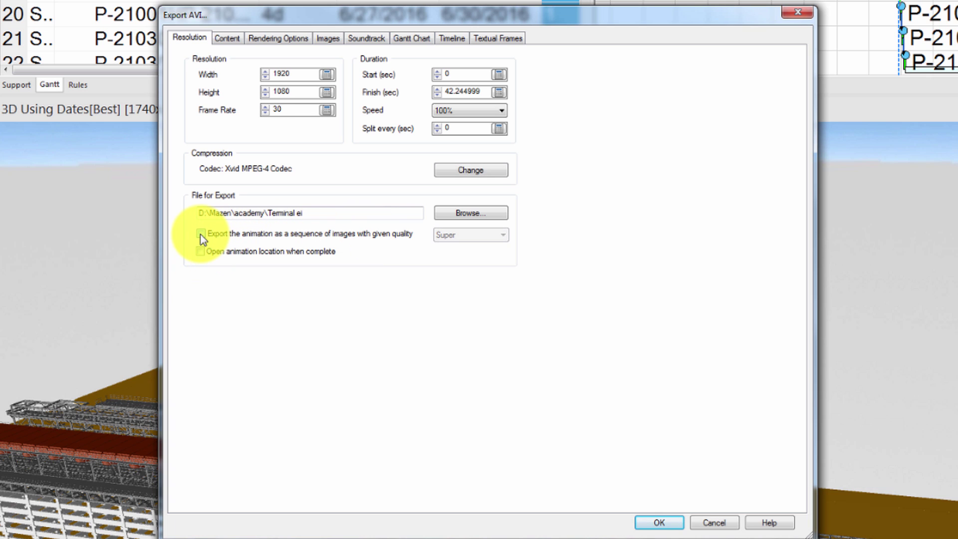
pyautogui.click(440, 168)
pyautogui.click(486, 263)
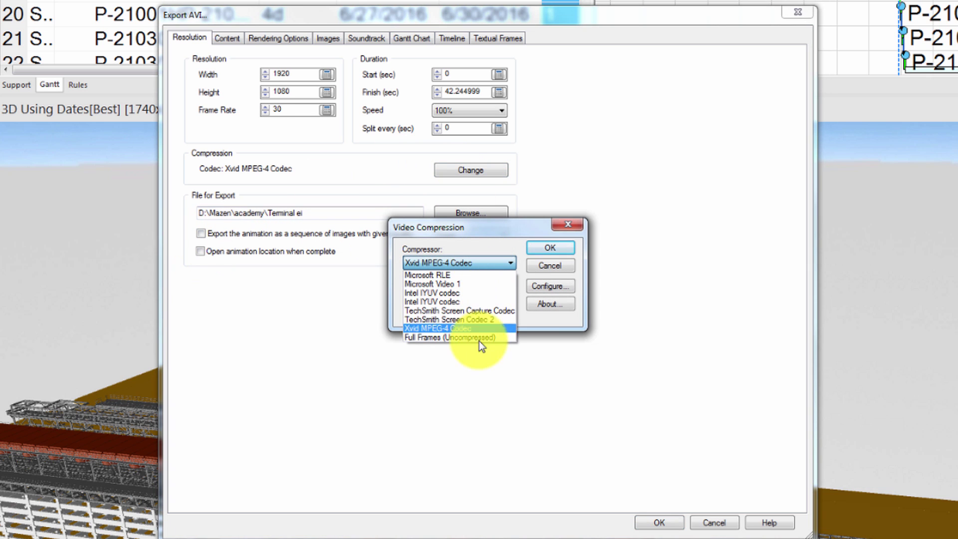
pyautogui.click(474, 329)
pyautogui.click(549, 248)
# Try including the Gantt chart in the export content and move the 3D view to the bottom of the video frame
pyautogui.click(229, 38)
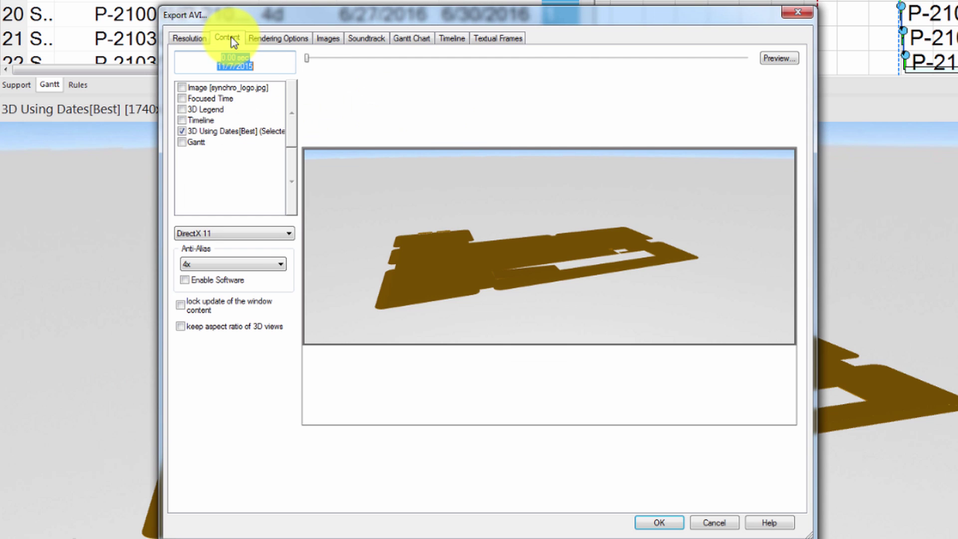
pyautogui.click(182, 143)
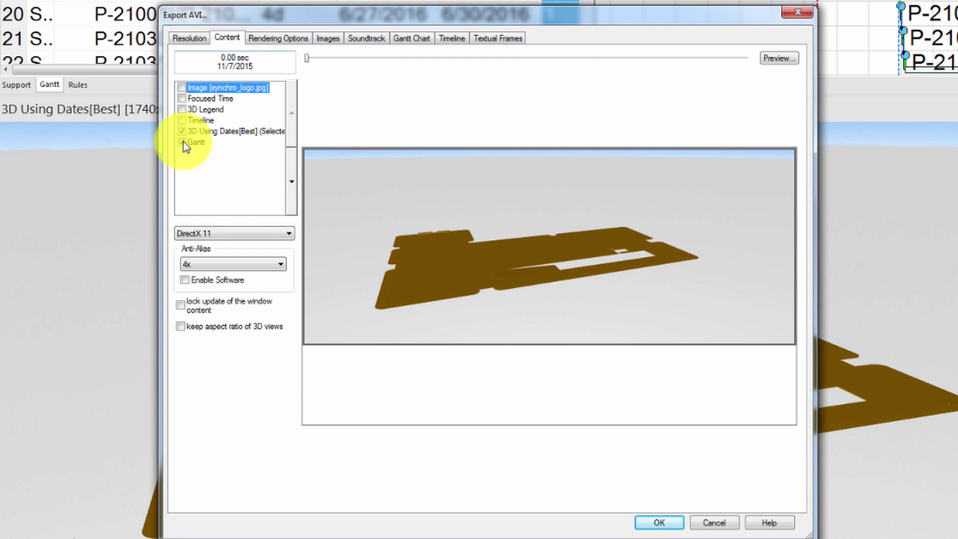
pyautogui.click(399, 221)
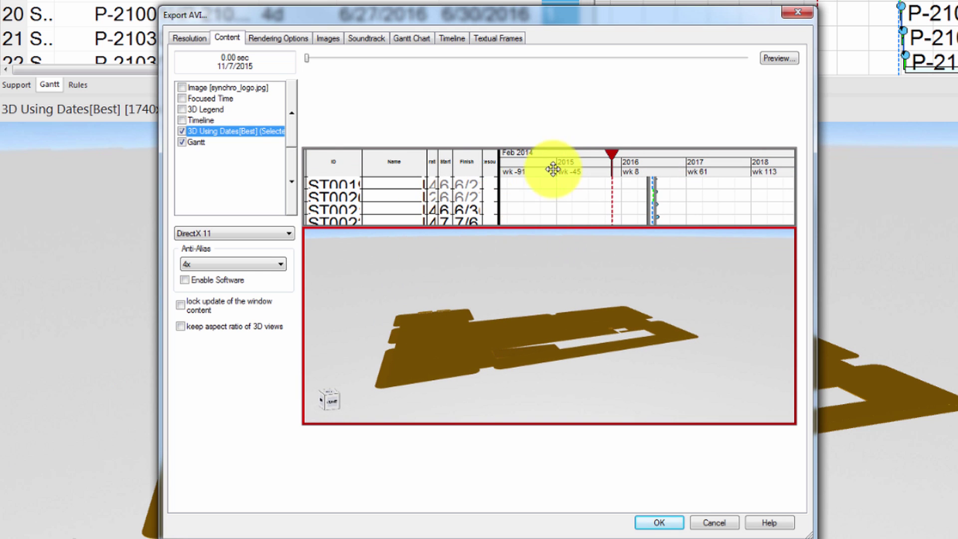
pyautogui.click(182, 142)
# Add the Timeline above the 3D view and the Focused Time in the lower right corner of the video frame
pyautogui.click(182, 120)
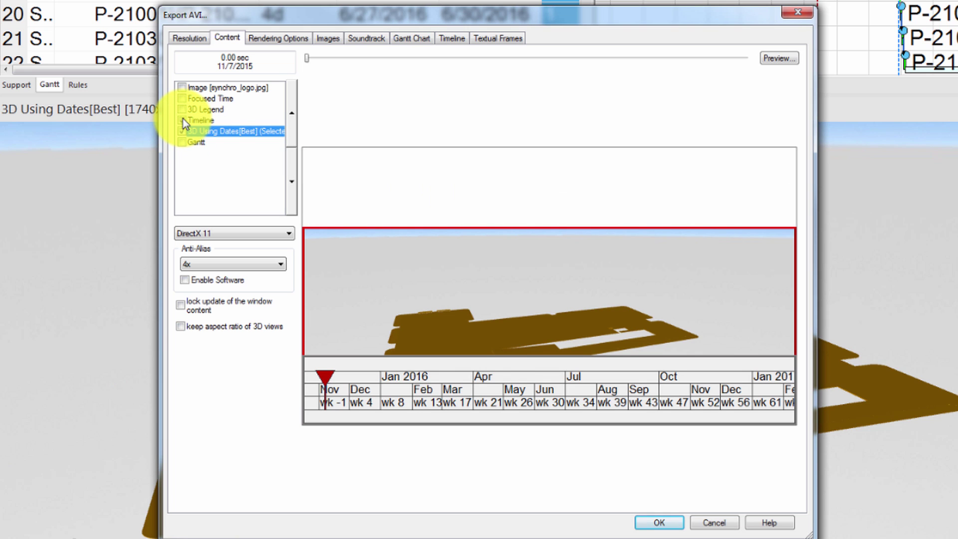
pyautogui.moveTo(392, 379); pyautogui.dragTo(396, 164)
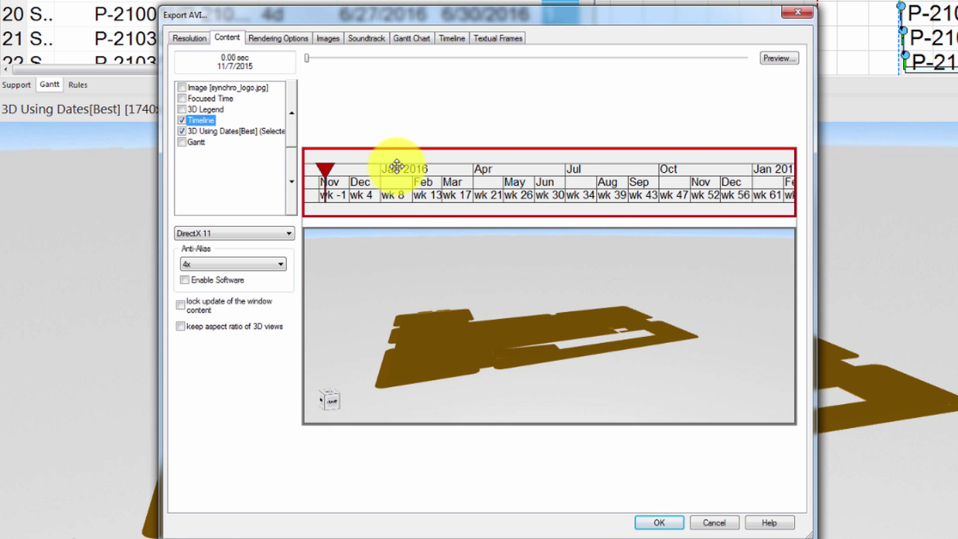
pyautogui.click(182, 110)
pyautogui.click(183, 111)
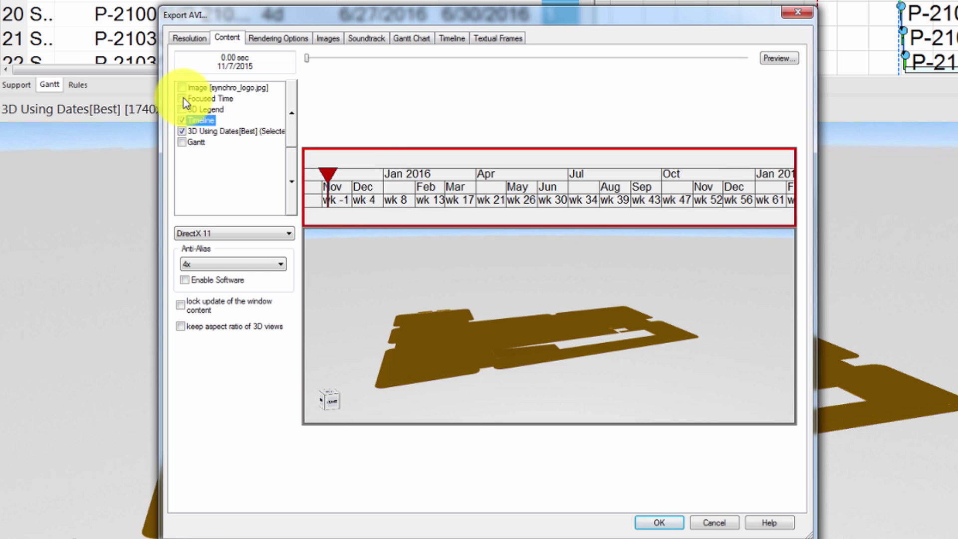
pyautogui.click(182, 100)
pyautogui.moveTo(747, 196); pyautogui.dragTo(740, 398)
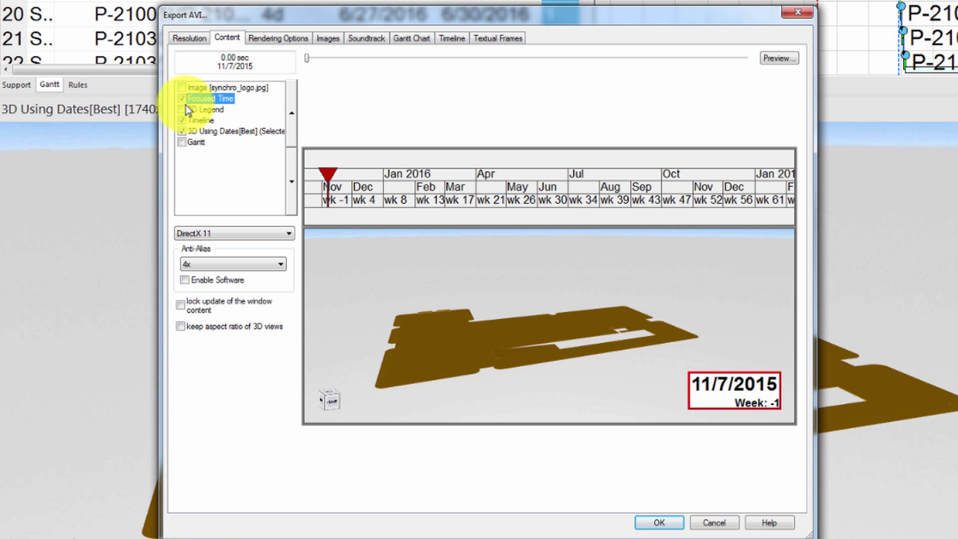
# Try placing the synchro_logo.jpg image in the upper right of the 3D view and narrowing the view to half the frame's width
pyautogui.click(182, 88)
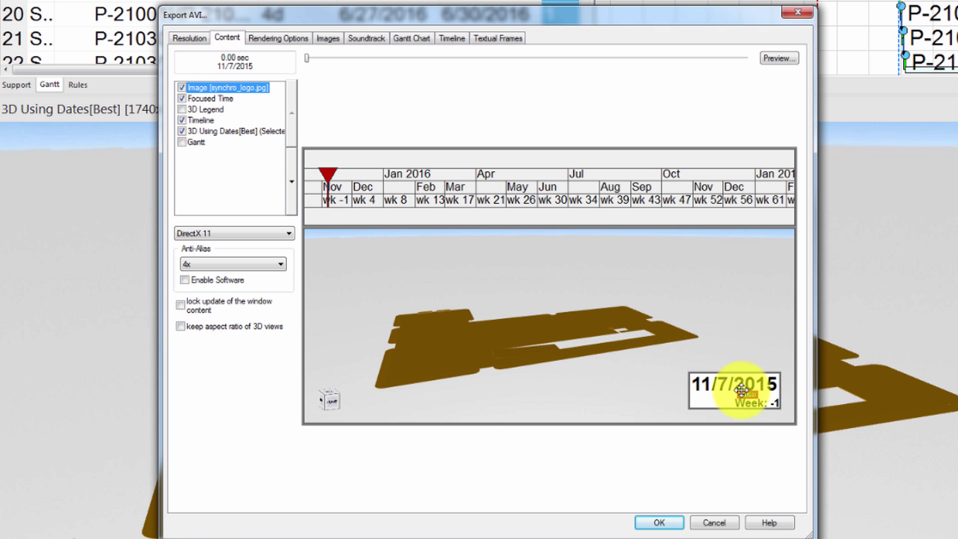
pyautogui.moveTo(741, 390); pyautogui.dragTo(719, 261)
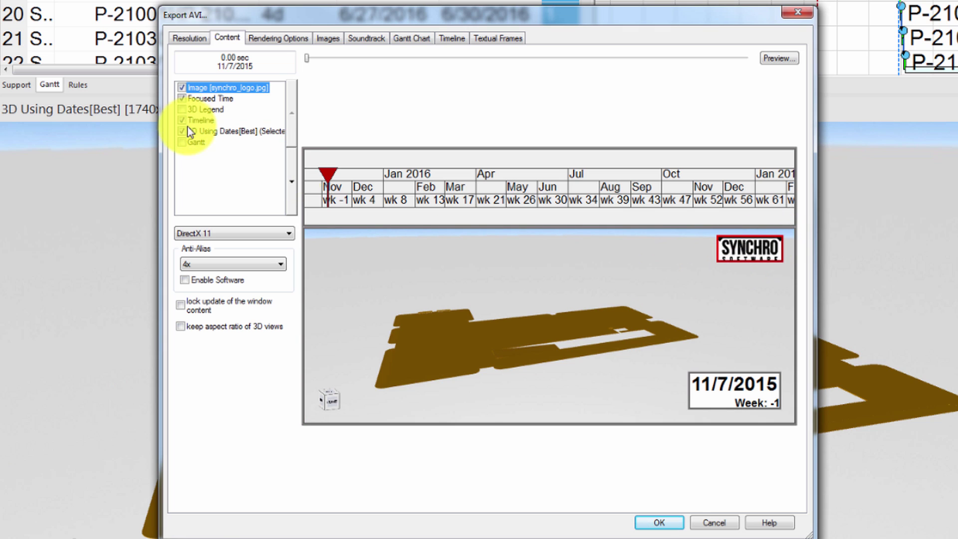
pyautogui.click(182, 88)
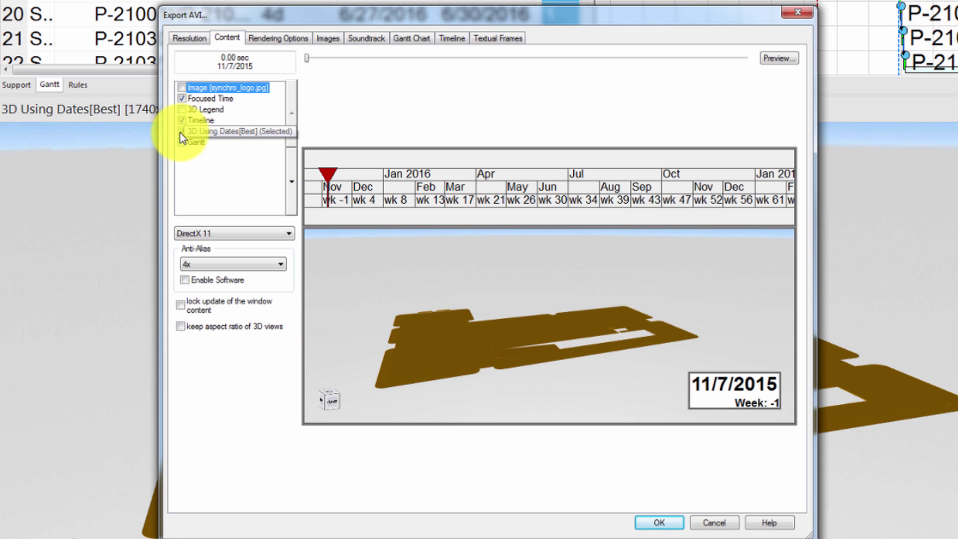
pyautogui.moveTo(794, 314); pyautogui.dragTo(549, 303)
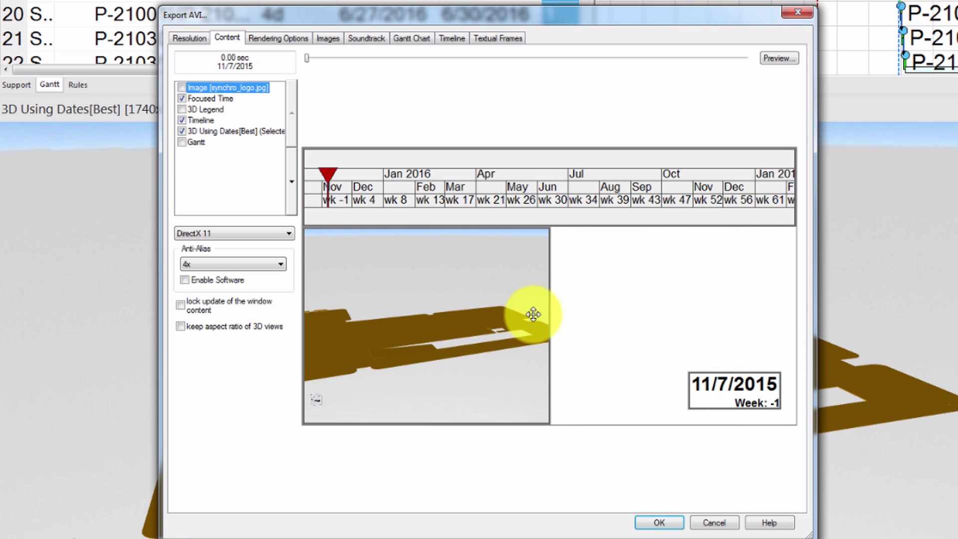
pyautogui.moveTo(549, 317); pyautogui.dragTo(796, 336)
# Set the export's rendering effects to Shadows only and preview the frame content at about 17 seconds
pyautogui.click(275, 38)
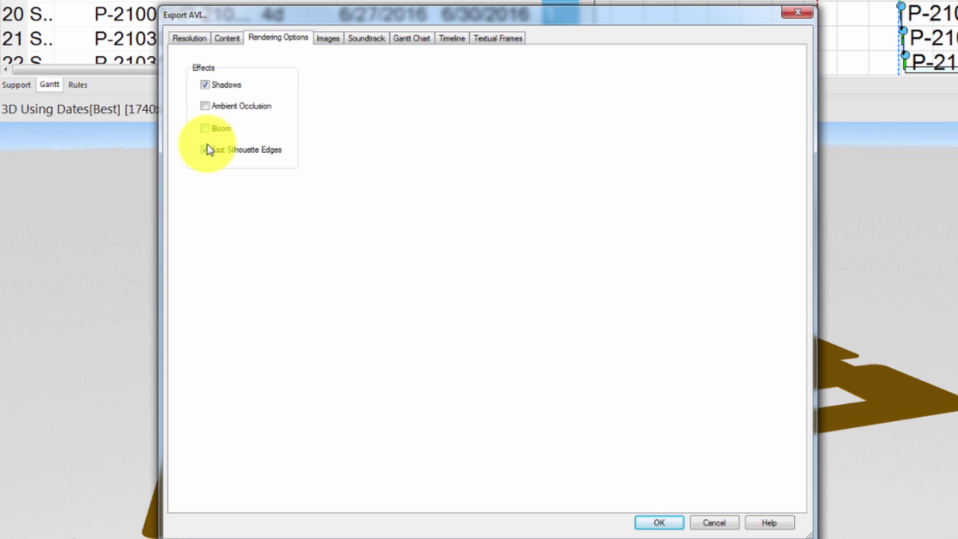
pyautogui.click(205, 106)
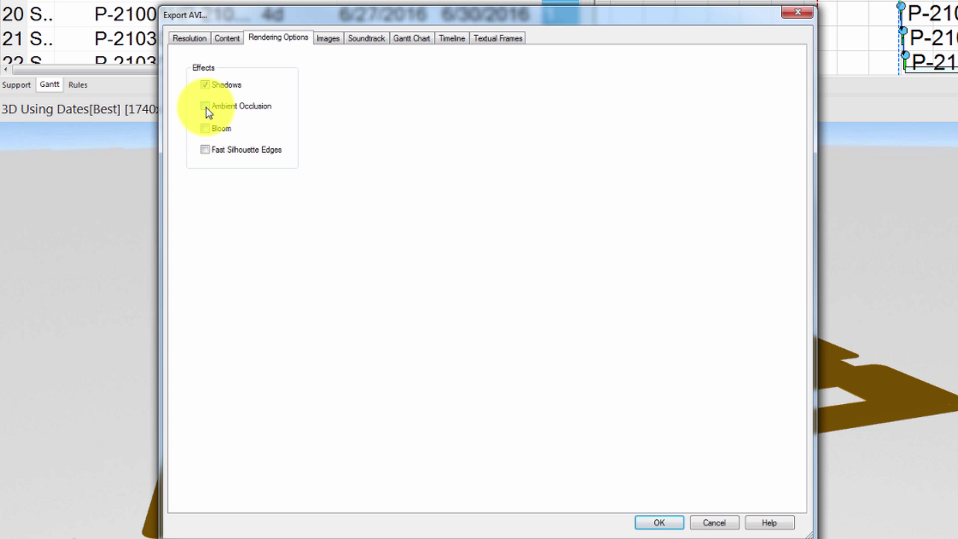
pyautogui.click(199, 39)
pyautogui.click(239, 39)
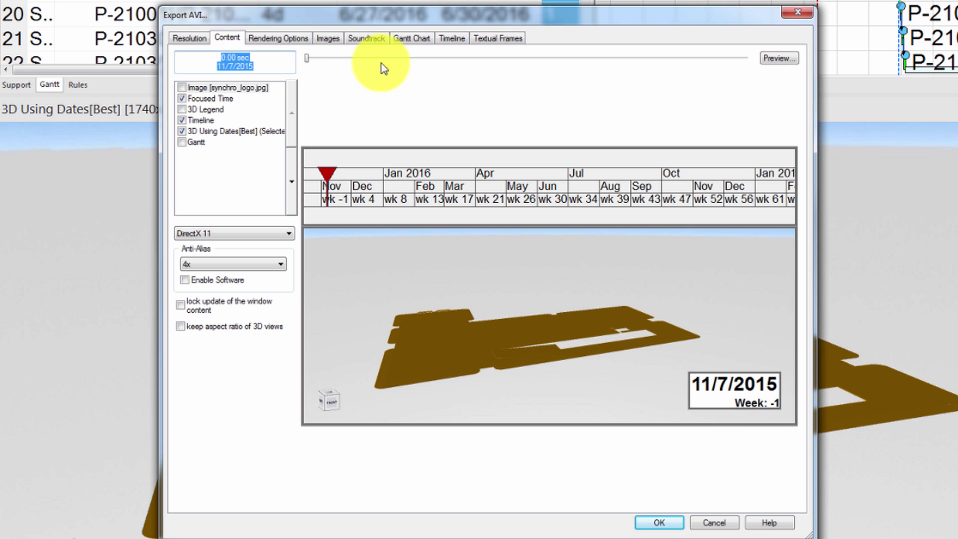
pyautogui.click(479, 59)
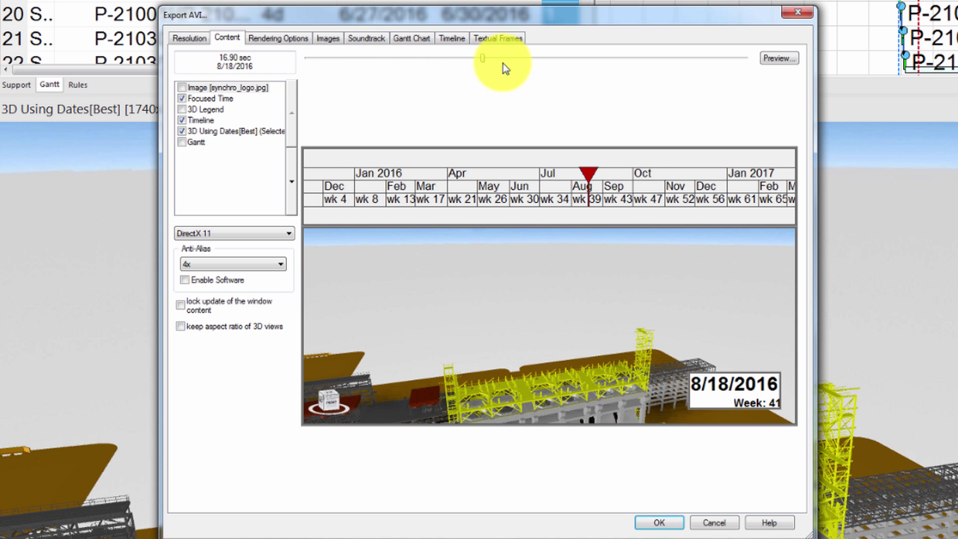